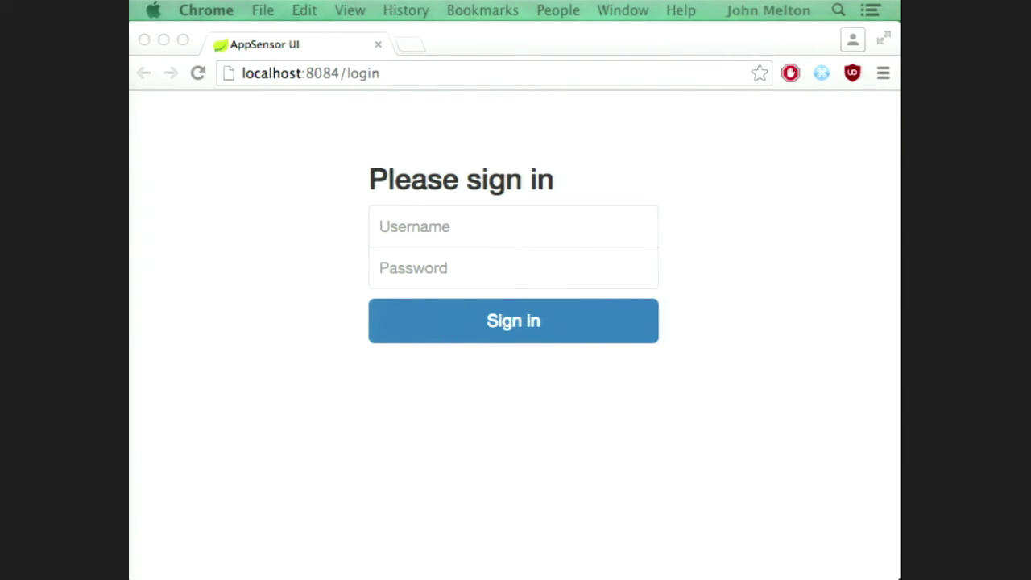
Step: Open the demo app at localhost:8080 in a new browser tab
left_click(394, 476)
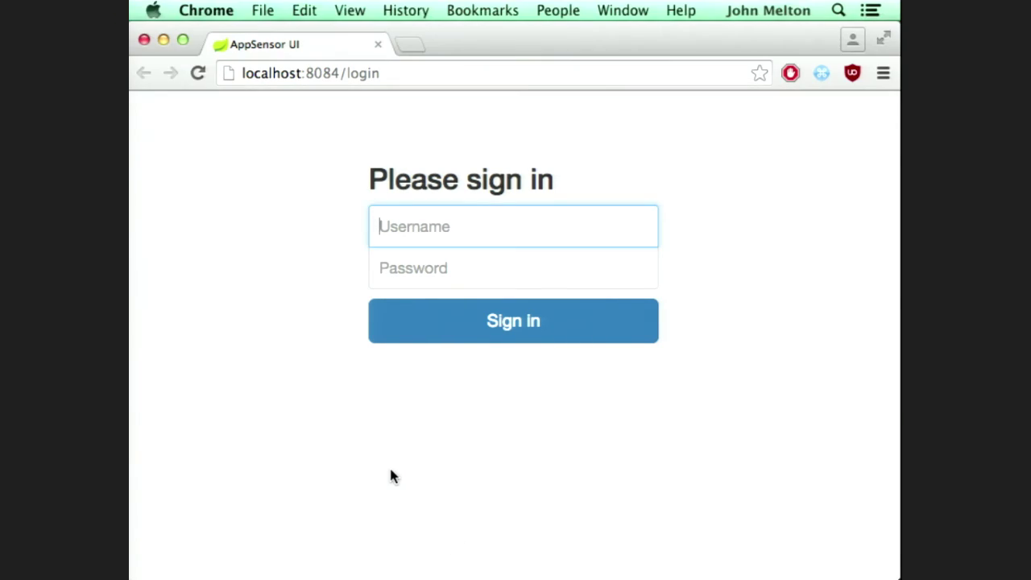
key("super+t")
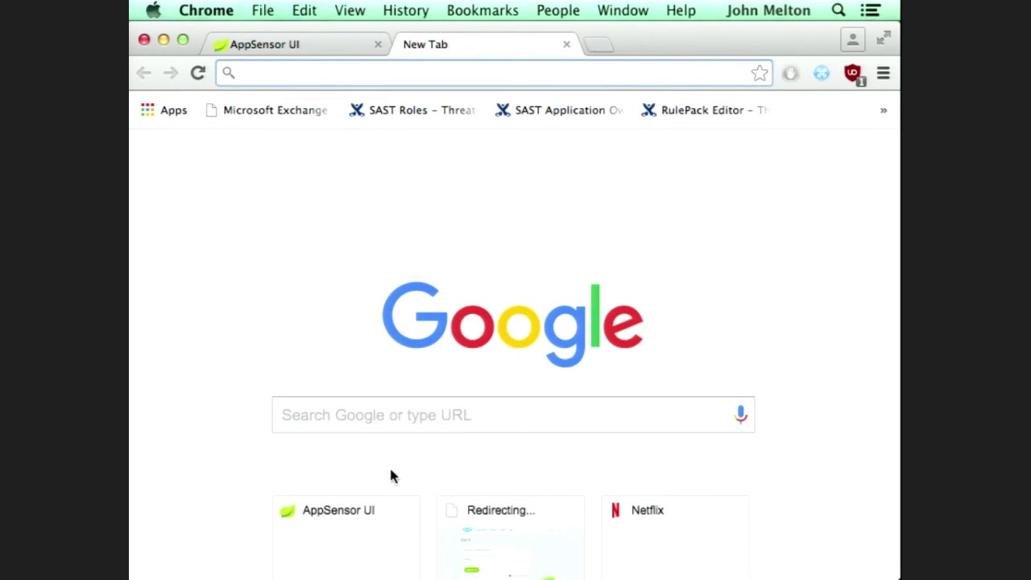
type("loc")
key("Return")
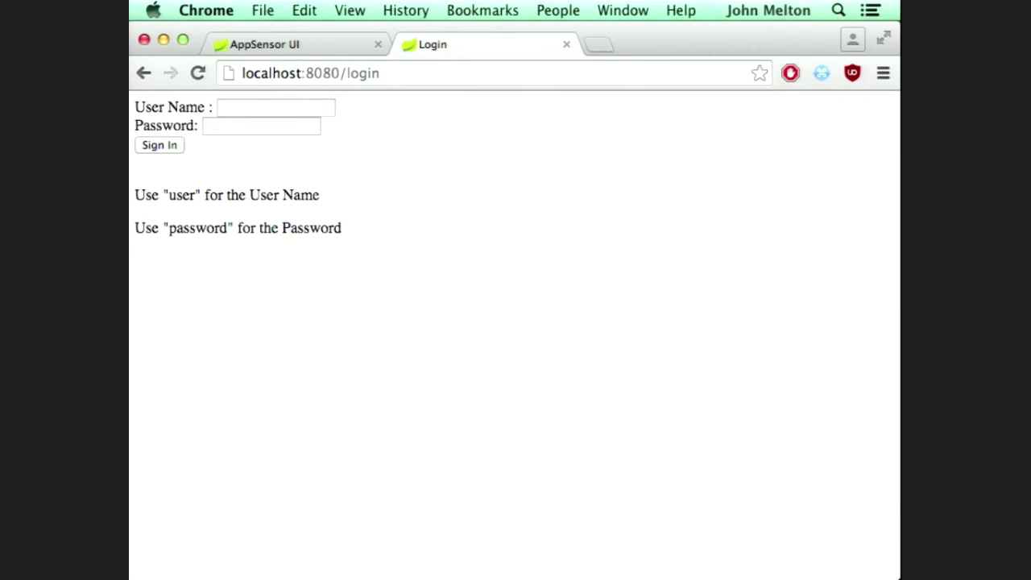
Step: Fill in the demo user name and password on the login form
left_click(273, 108)
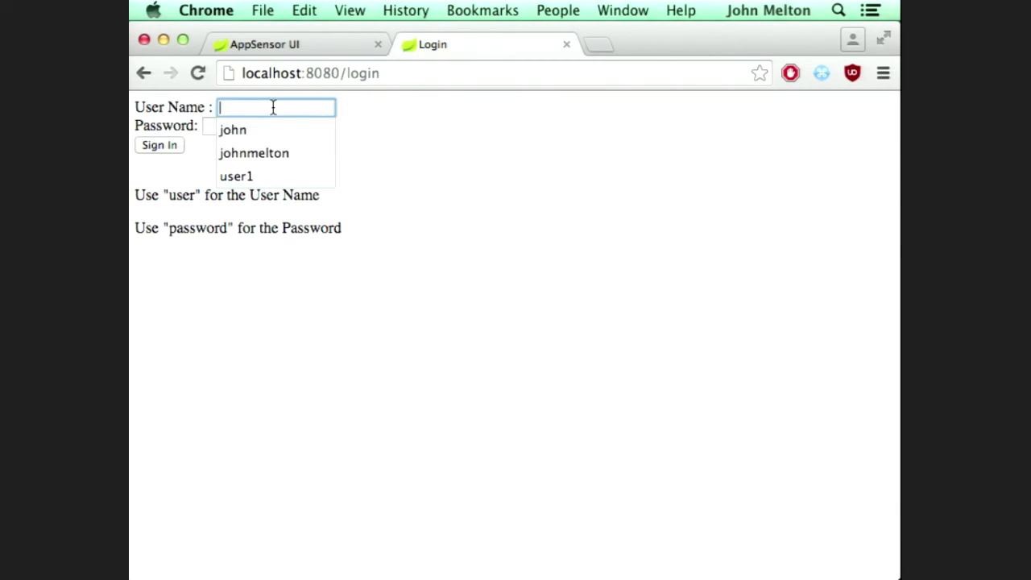
type("user")
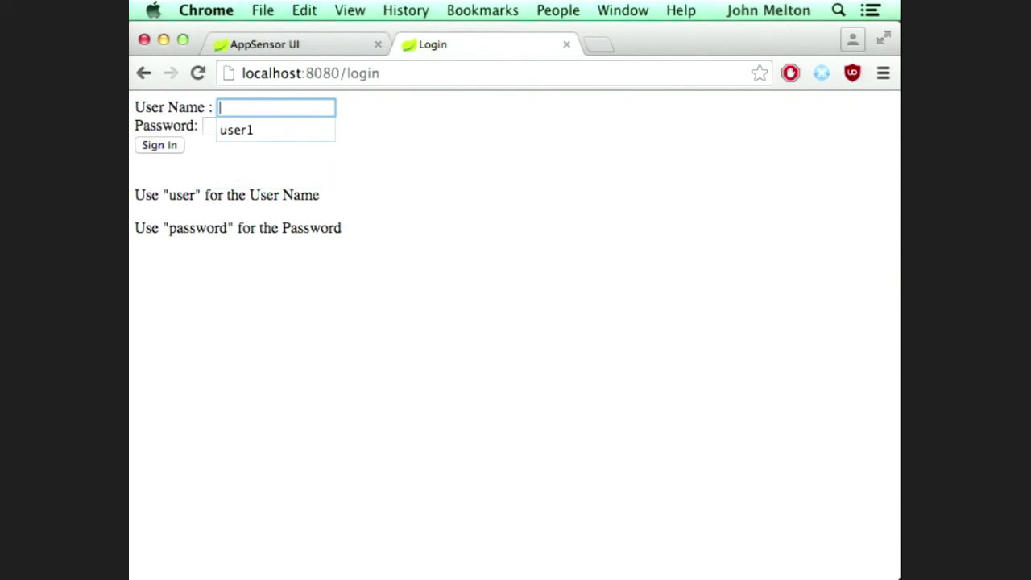
key("Tab")
type("p")
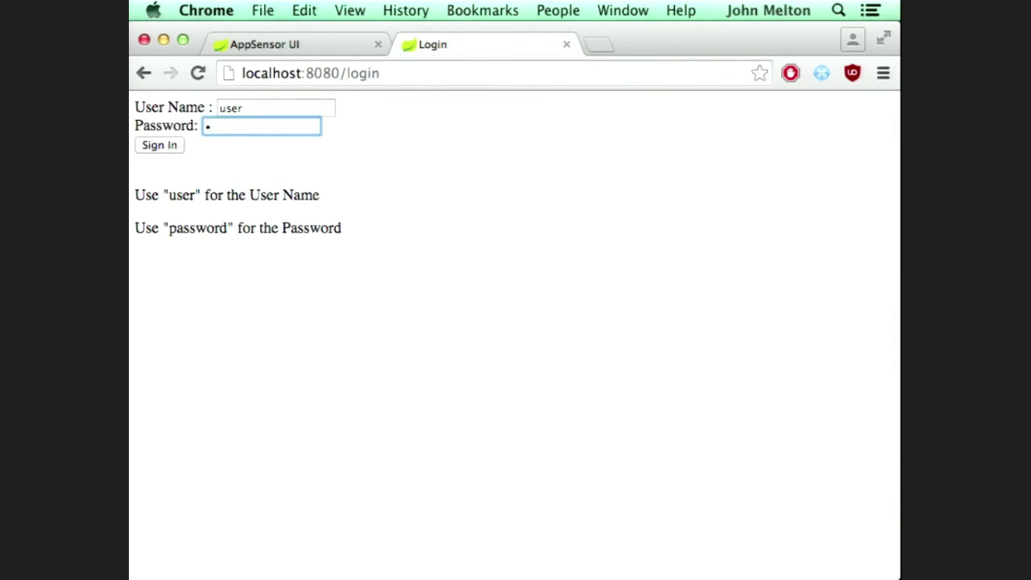
type("assword")
Step: Sign in, decline saving the password, load localhost:8080/generateerror in a new tab, and return to the exceptions list
key("Return")
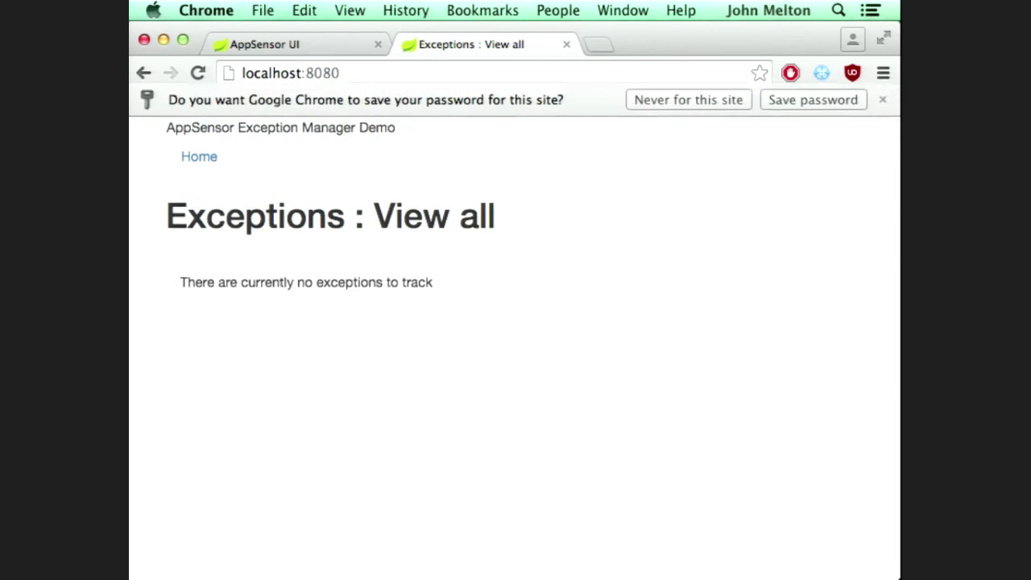
left_click(668, 108)
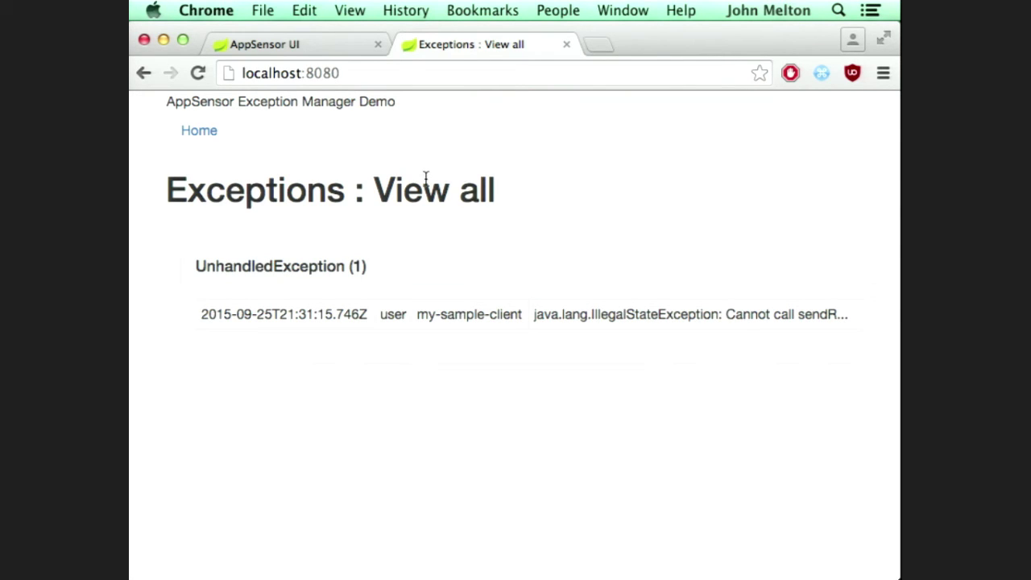
key("super+t")
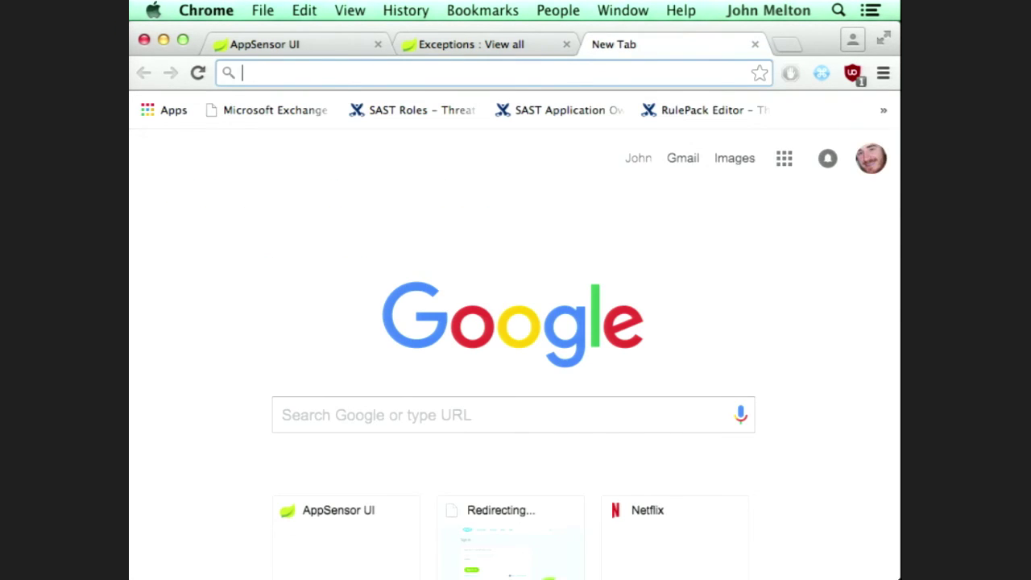
type("lo")
key("Down")
key("Down")
key("Return")
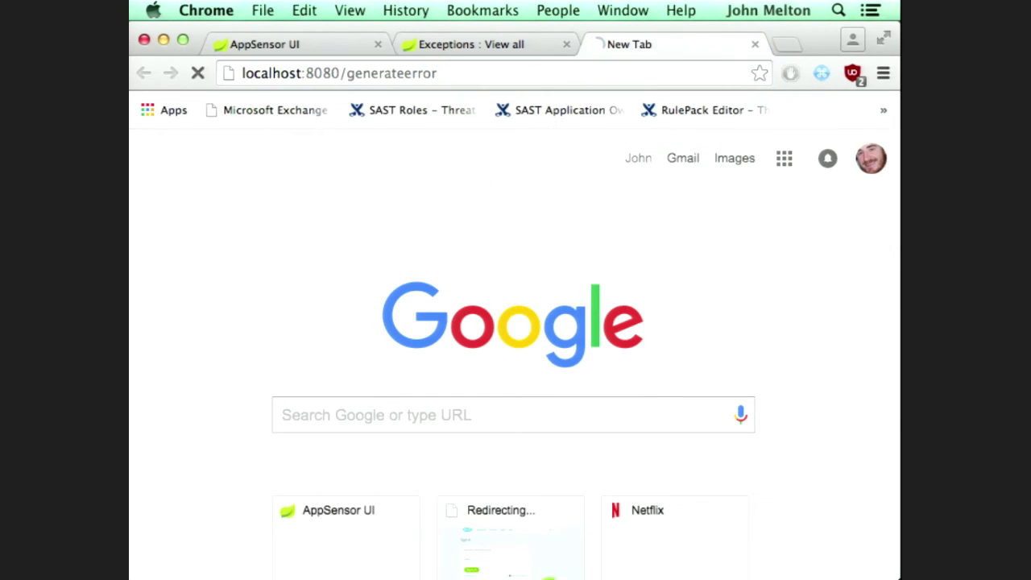
left_click(456, 45)
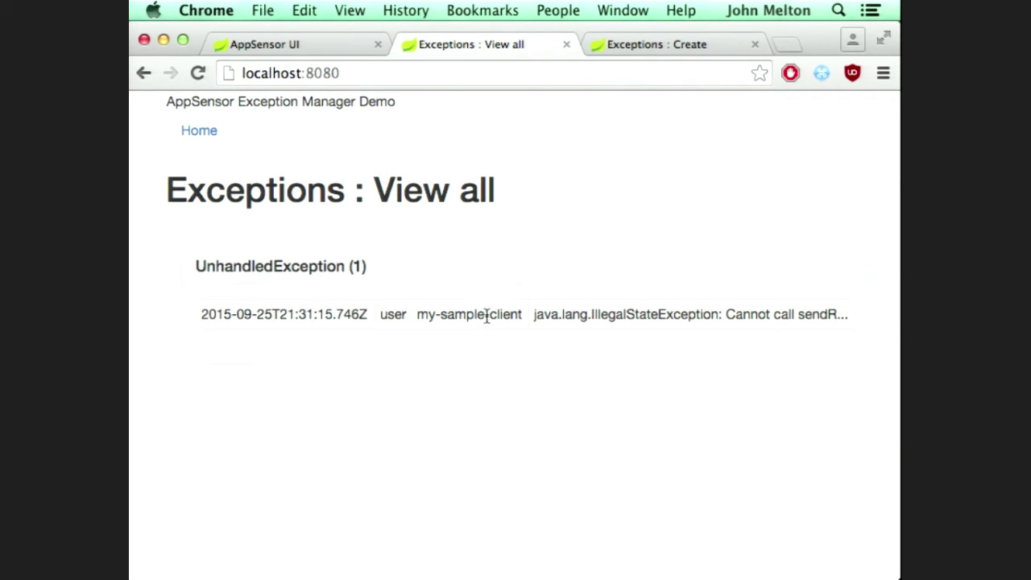
Step: On the Exceptions : Create page, send two ExceptionOne, four ExceptionTwo and three ExceptionThree errors
left_click(617, 44)
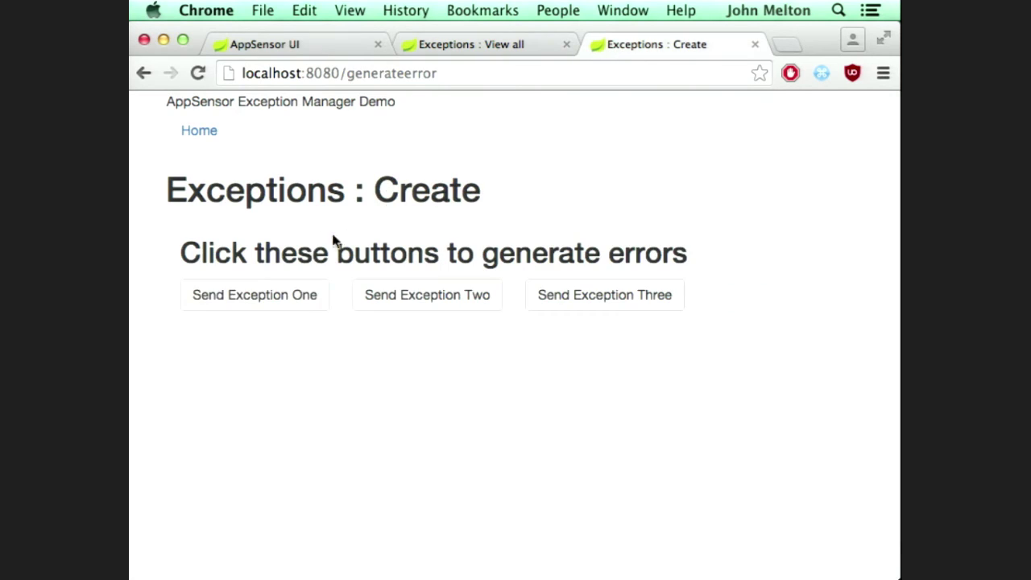
left_click(295, 296)
left_click(444, 298)
left_click(598, 297)
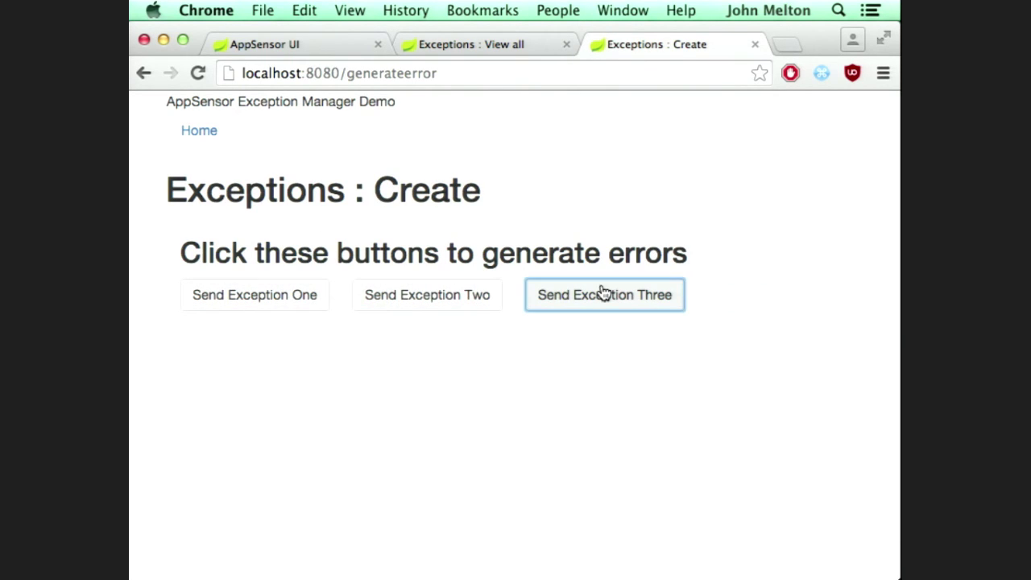
left_click(488, 295)
left_click(301, 298)
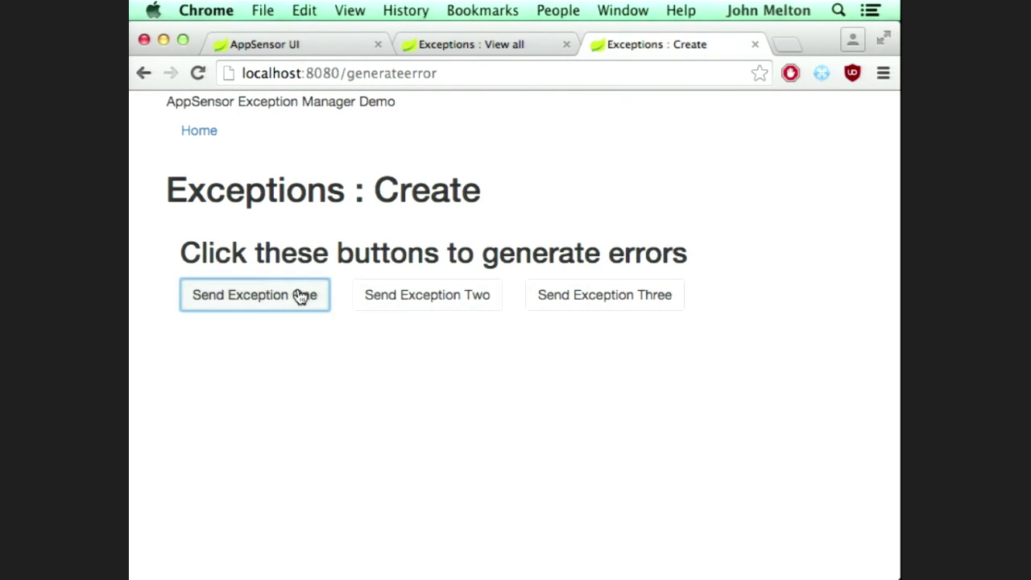
left_click(459, 296)
left_click(579, 297)
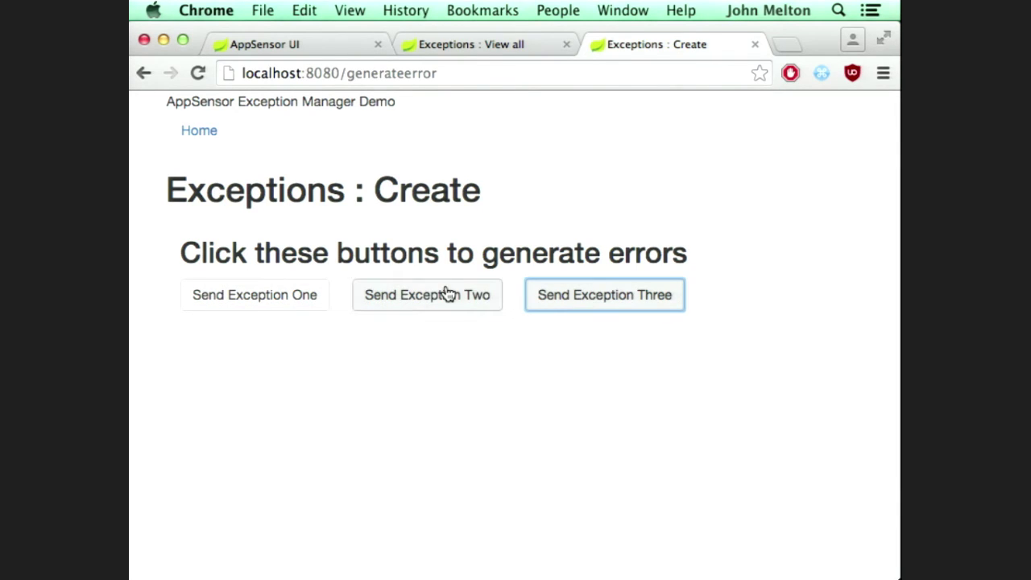
left_click(449, 293)
left_click(582, 295)
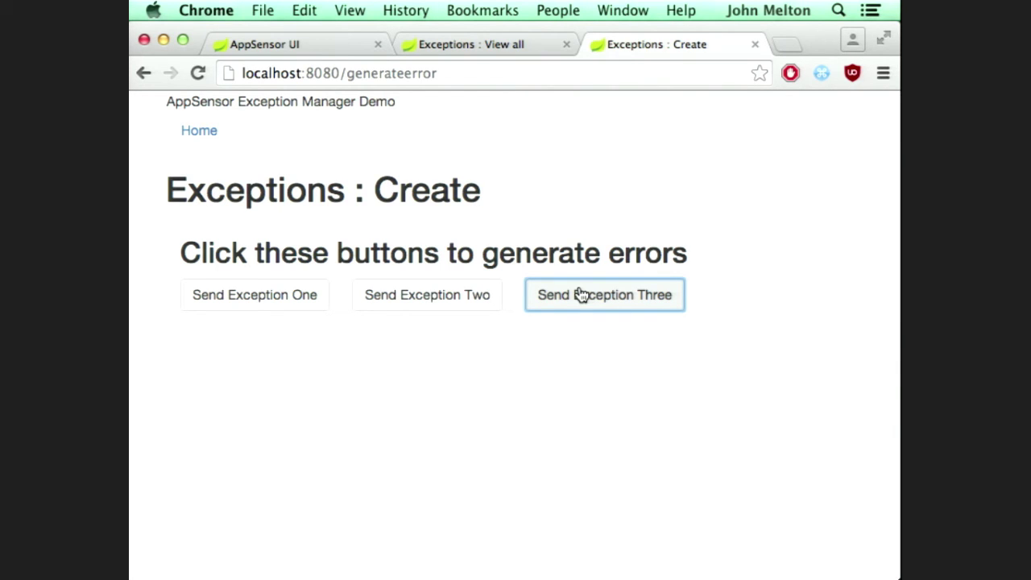
Step: Scroll the View all list through the new grouped exceptions down to the UnhandledException, then close that tab
left_click(466, 45)
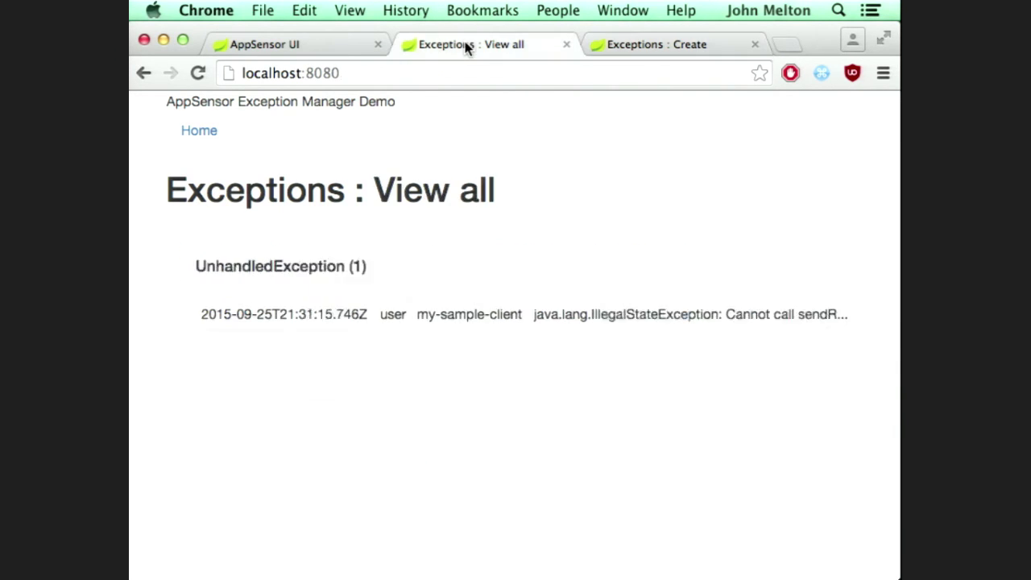
scroll(513, 371, "down", 2)
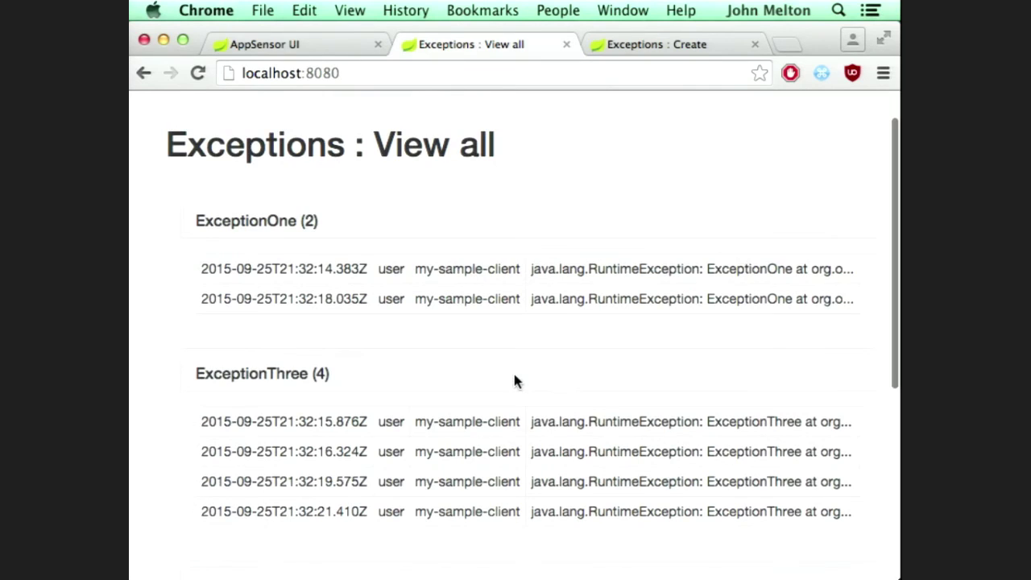
scroll(514, 375, "down", 8)
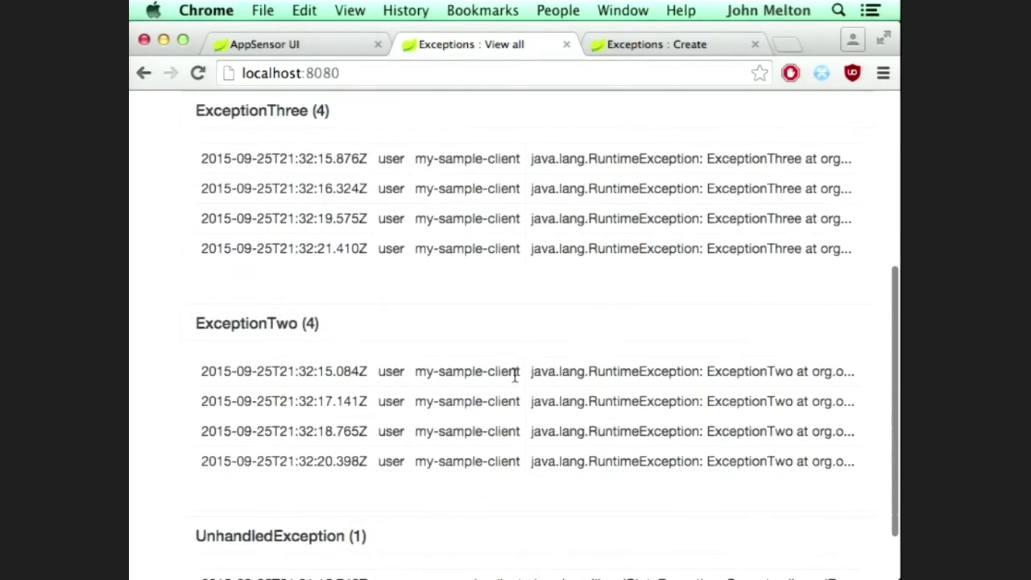
scroll(515, 376, "down", 1)
mouse_move(525, 398)
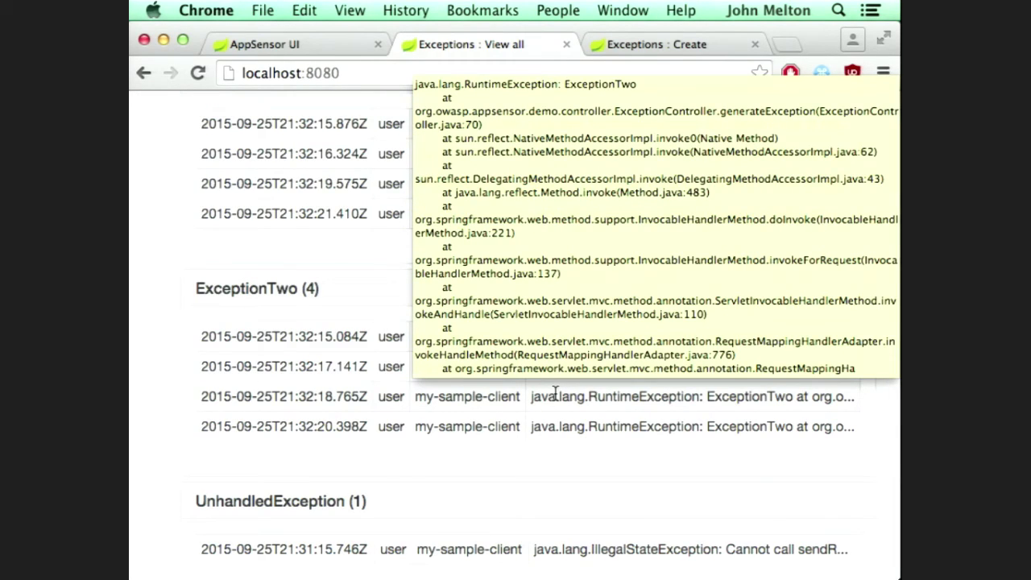
scroll(554, 392, "up", 10)
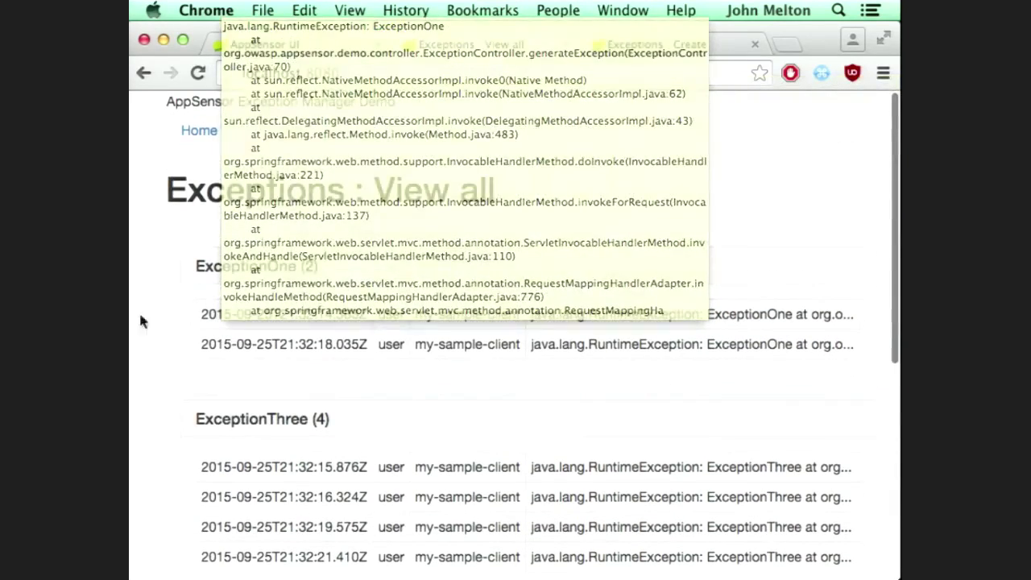
scroll(324, 332, "down", 8)
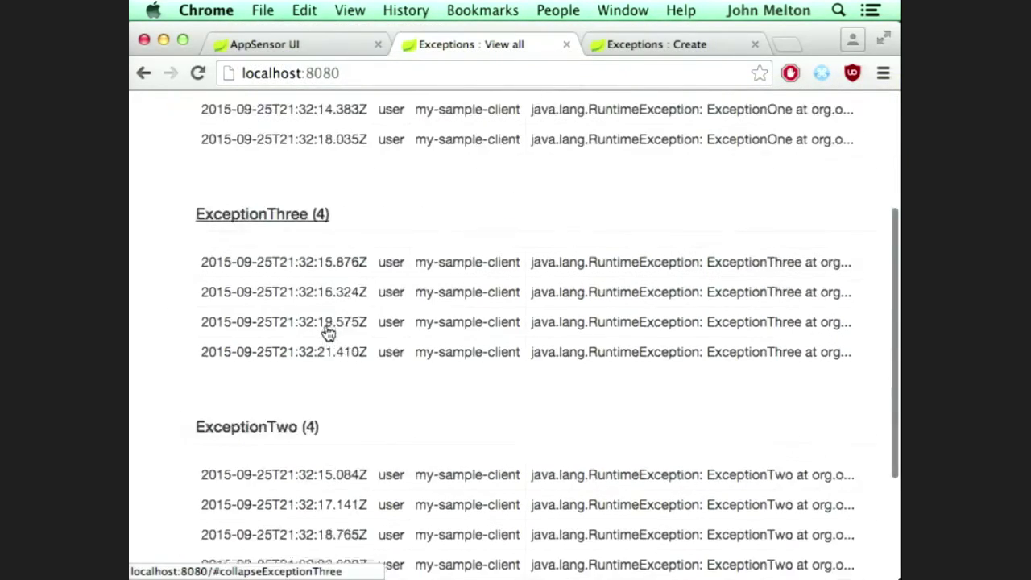
scroll(376, 465, "down", 2)
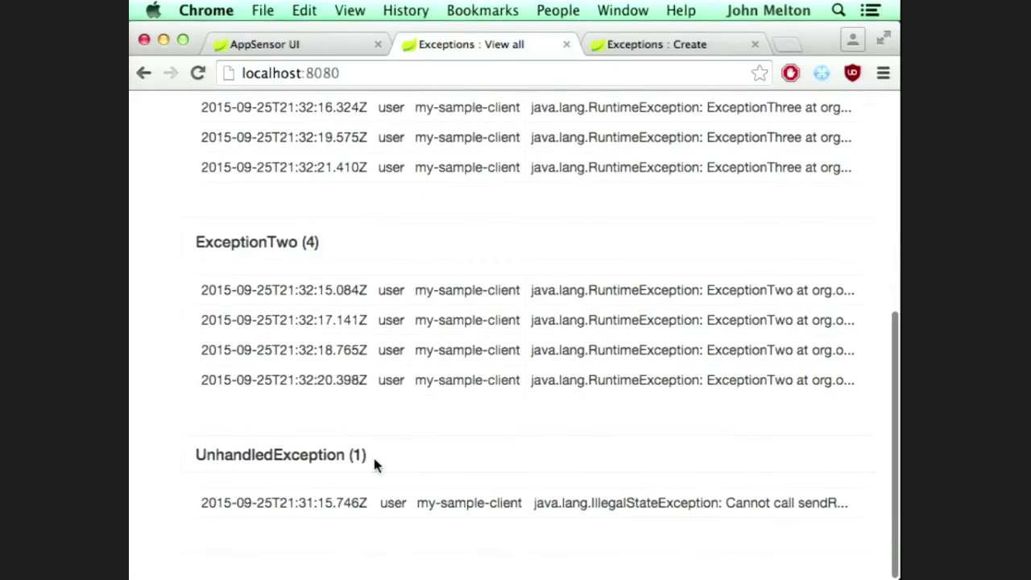
scroll(375, 465, "up", 10)
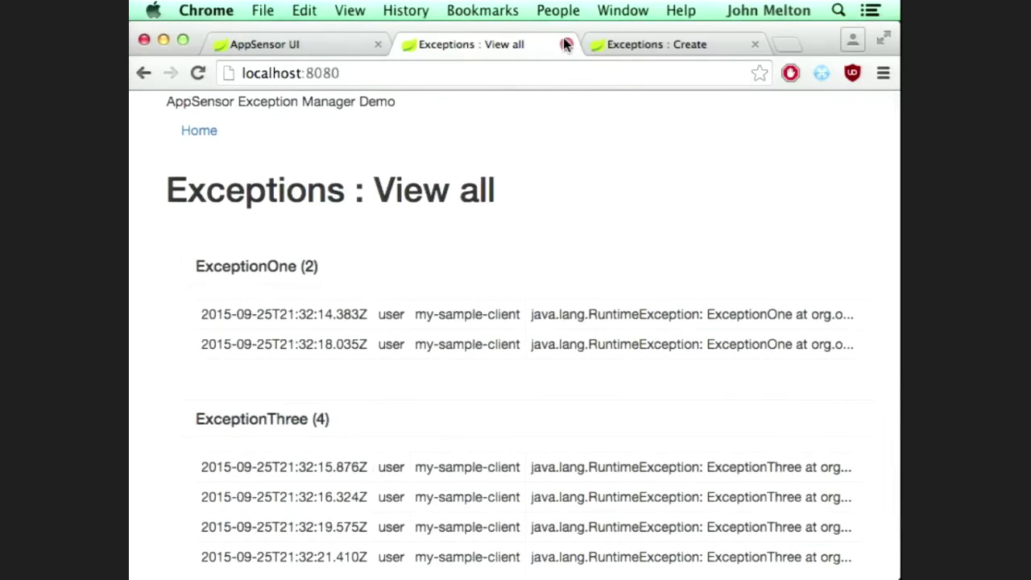
left_click(566, 45)
Step: Close the Exceptions : Create tab, leaving only the AppSensor UI login page
left_click(566, 45)
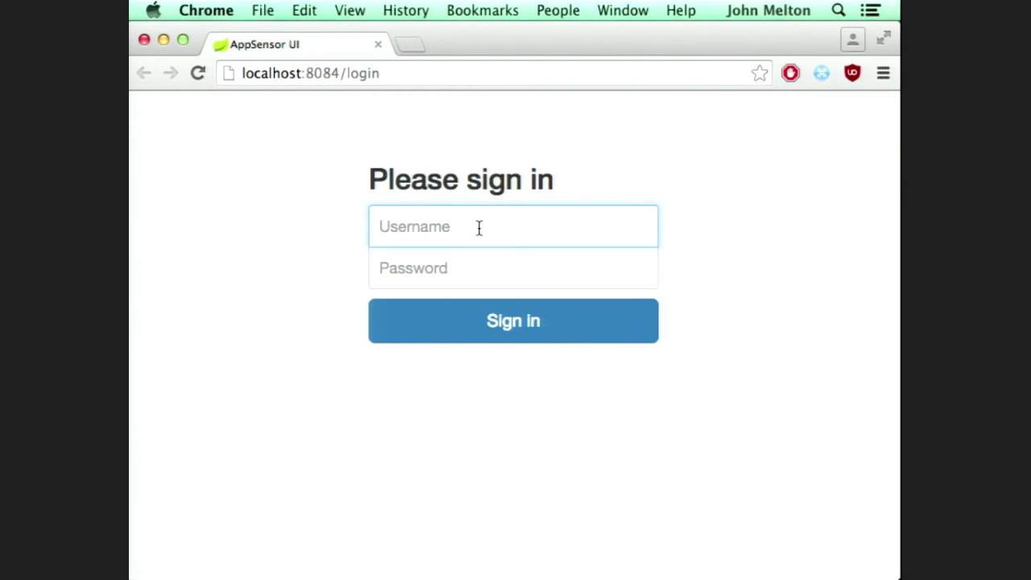
Step: Attempt the analyst sign-in and close the resulting error page
type("anal")
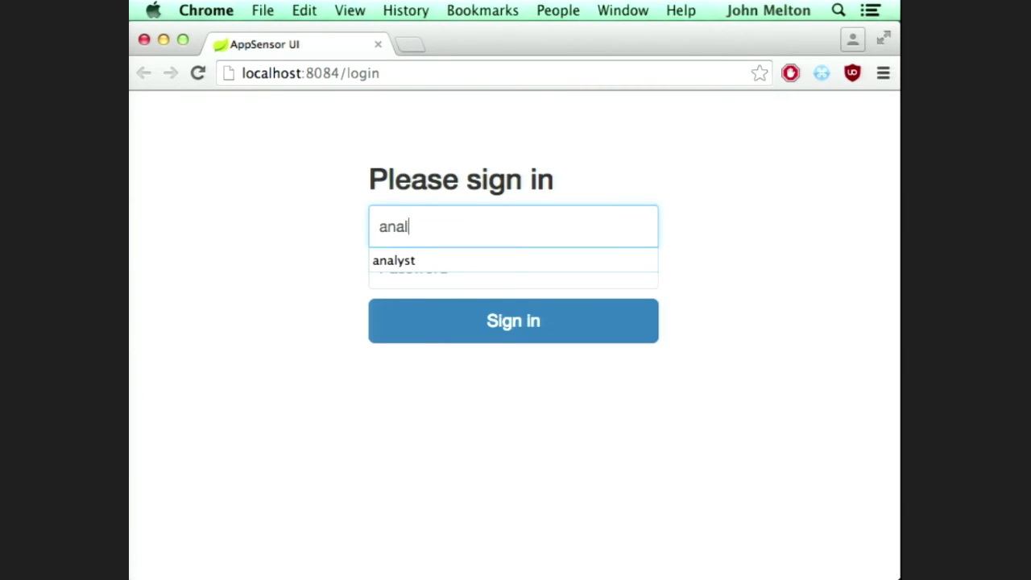
type("yst")
key("Tab")
type("analyst")
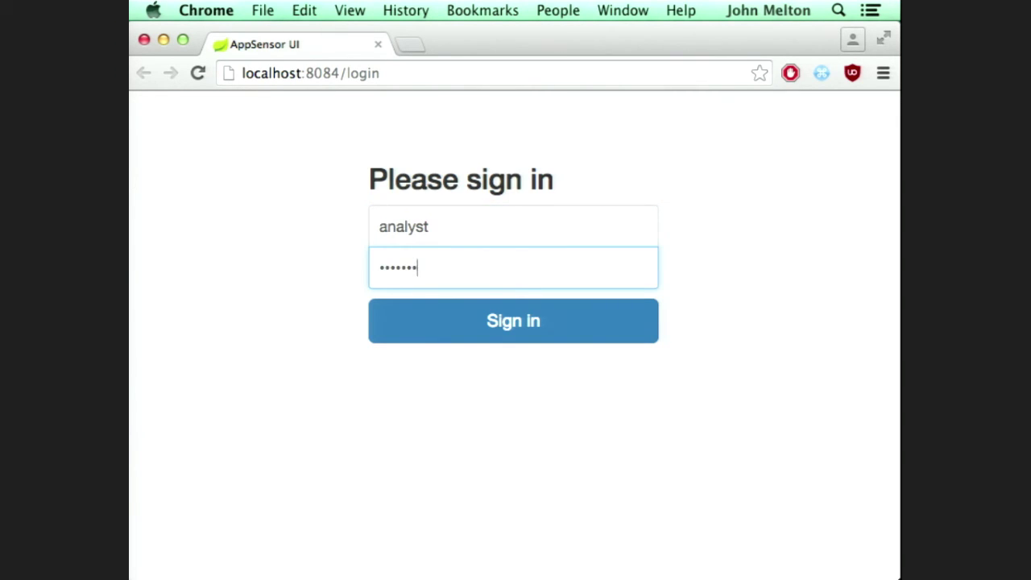
key("Return")
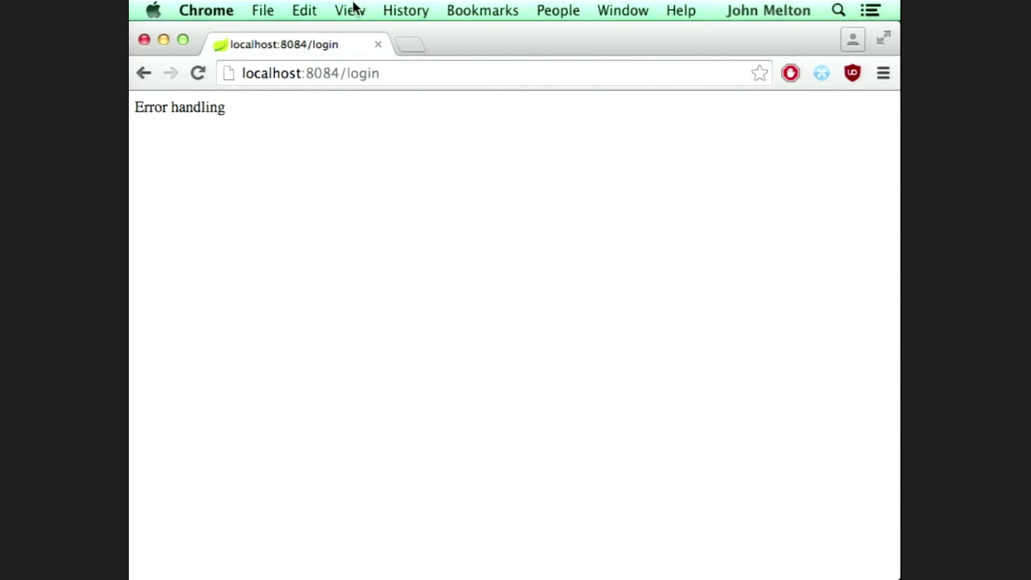
left_click(378, 43)
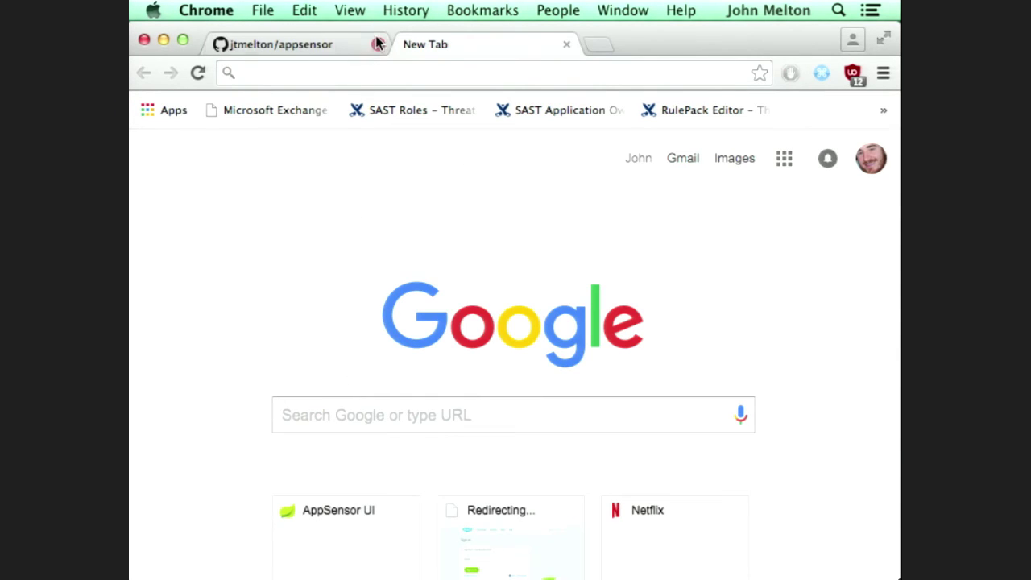
Step: Reload AppSensor UI at localhost:8084 and sign in again as analyst
left_click(366, 73)
type("localhost:8080")
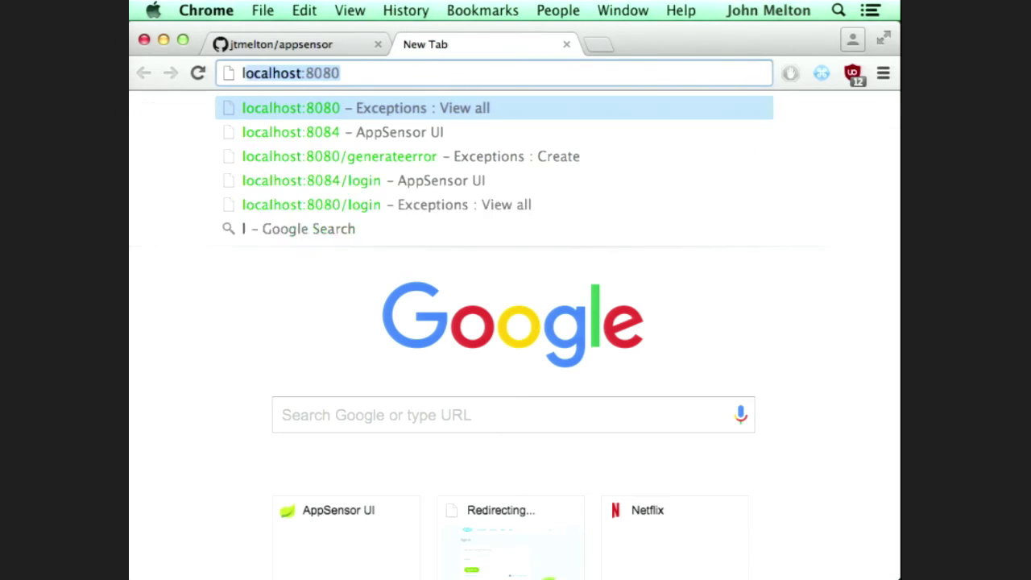
key("Down")
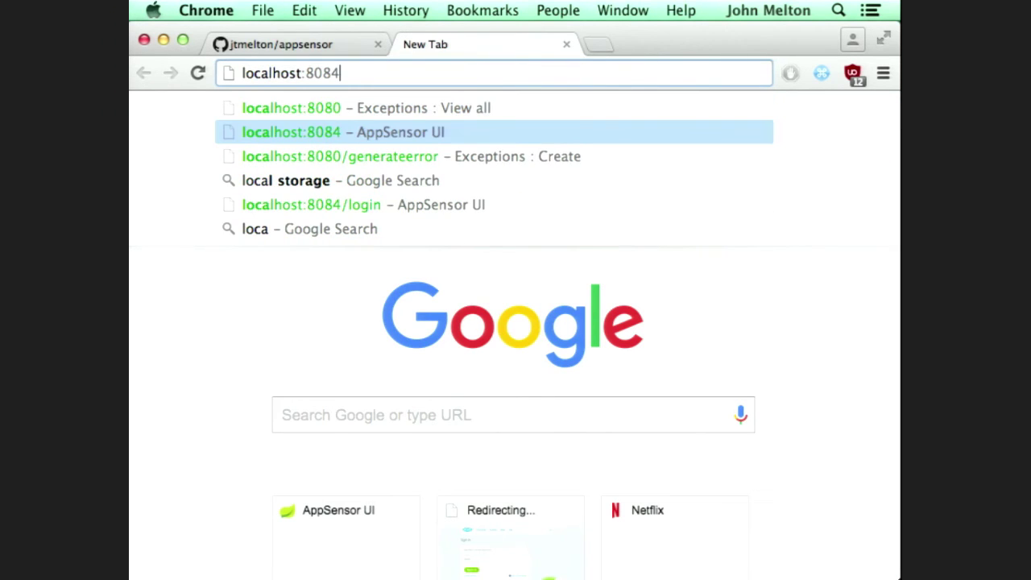
key("Return")
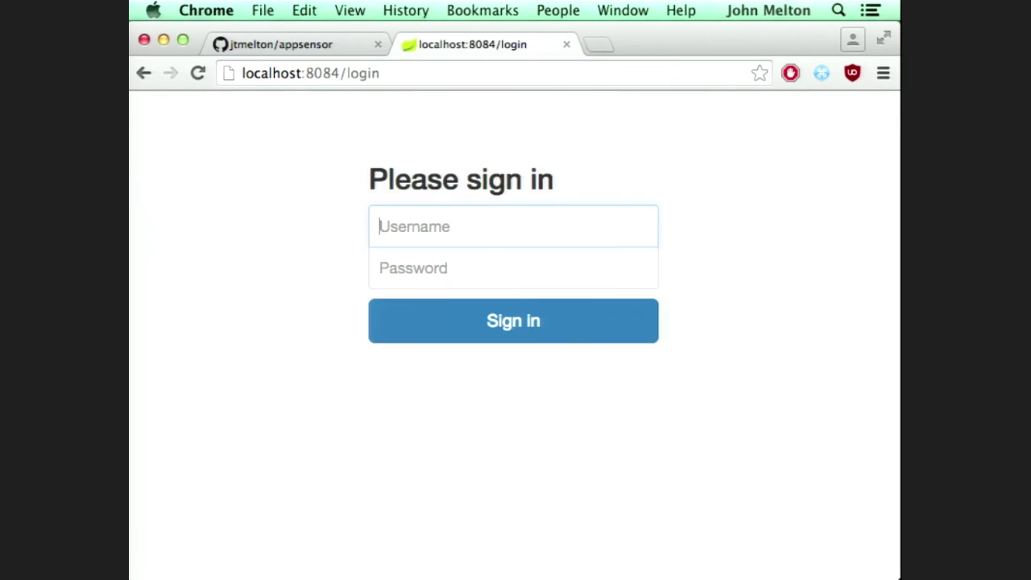
type("analy")
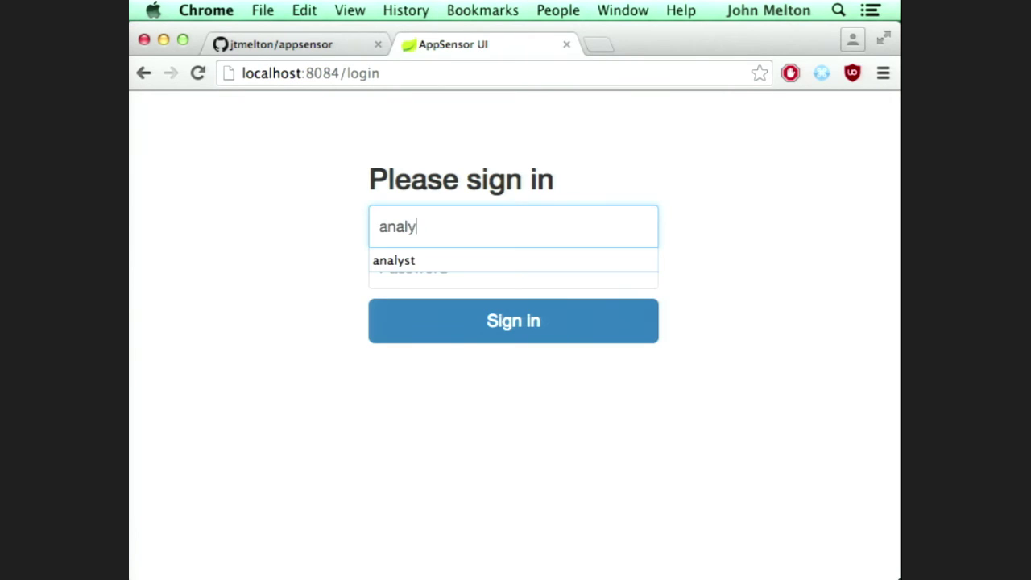
type("st")
key("Tab")
type("analyst")
key("Return")
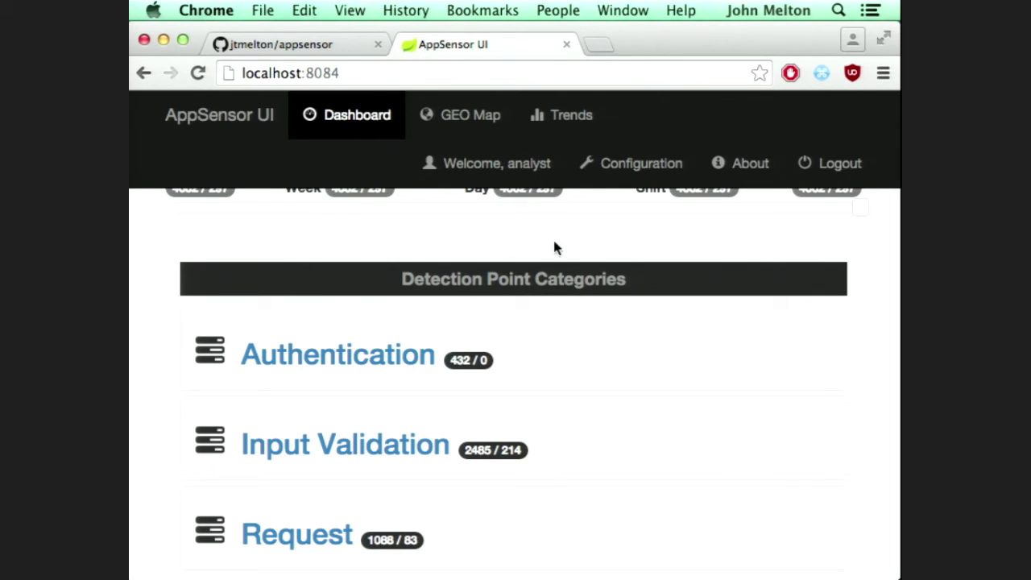
Step: Zoom the dashboard out to 67% and scroll to check all its panels
key("super+minus")
key("super+minus")
key("super+minus")
key("super+minus")
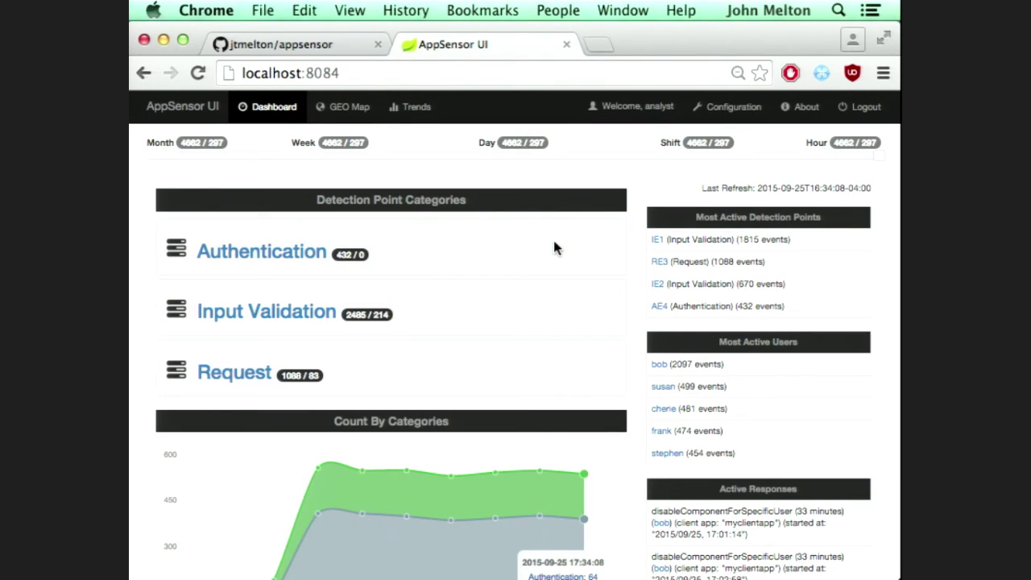
scroll(554, 248, "down", 3)
scroll(554, 248, "up", 3)
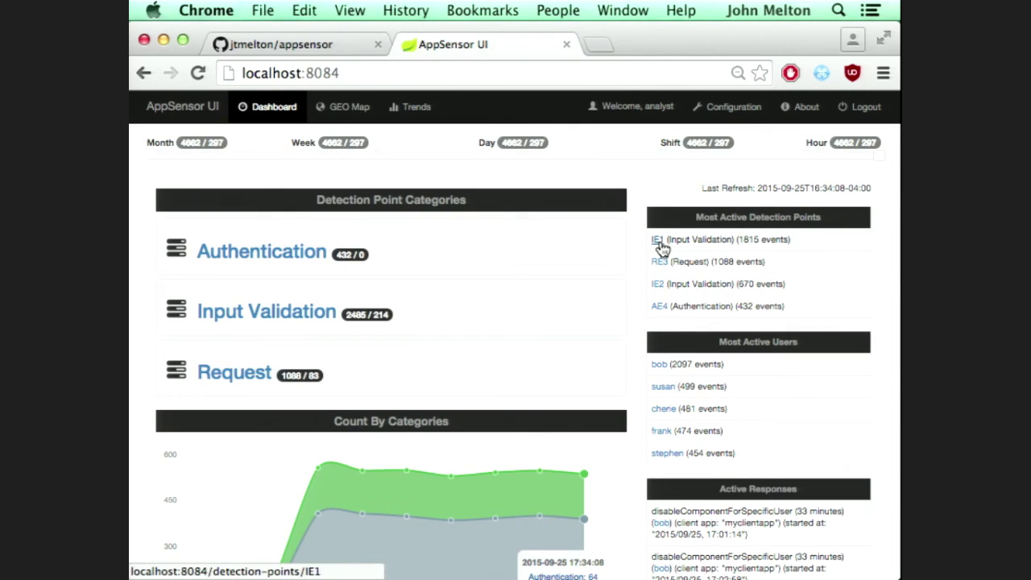
scroll(729, 387, "down", 1)
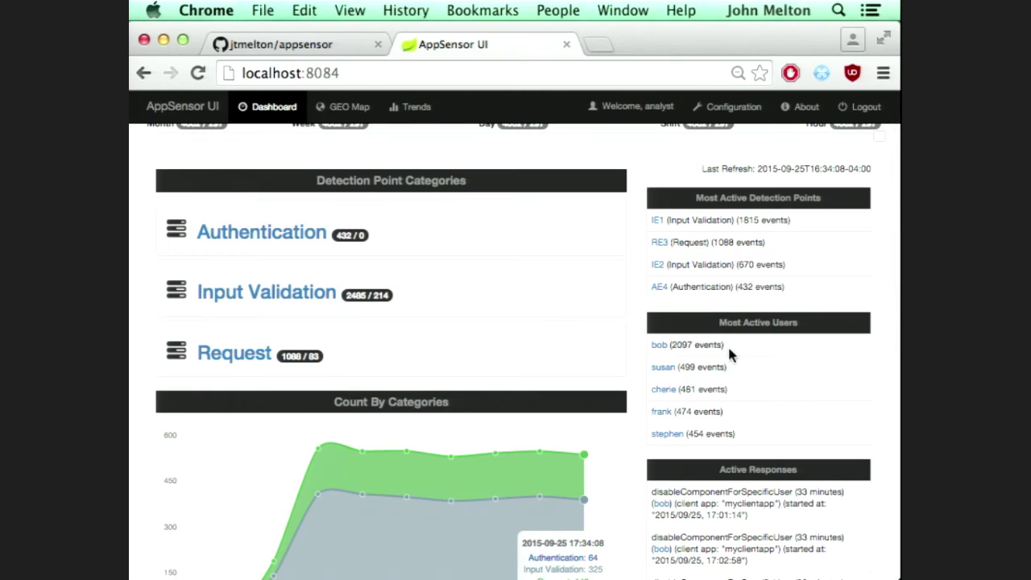
Step: Open the top Most Active Users link in a new tab and switch to it
right_click(660, 345)
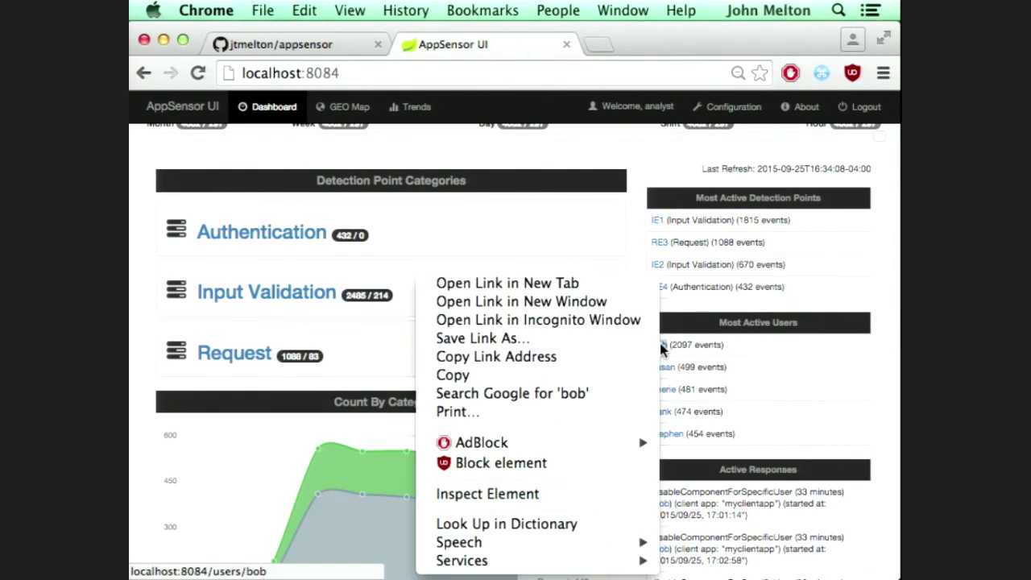
left_click(625, 283)
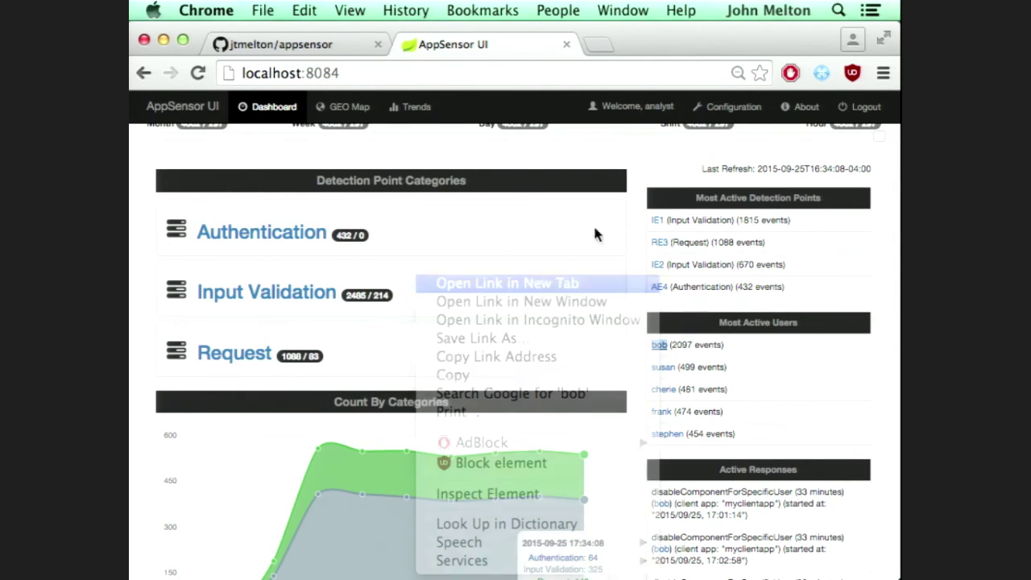
left_click(642, 45)
Step: Scroll through bob's By Count chart, client applications, active responses and latest events
scroll(631, 413, "down", 2)
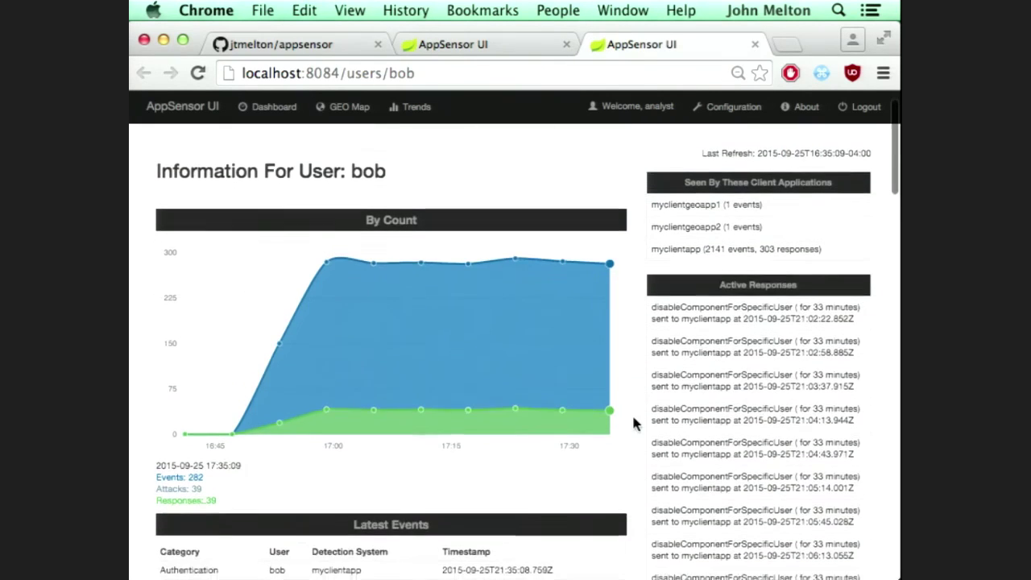
scroll(633, 423, "down", 2)
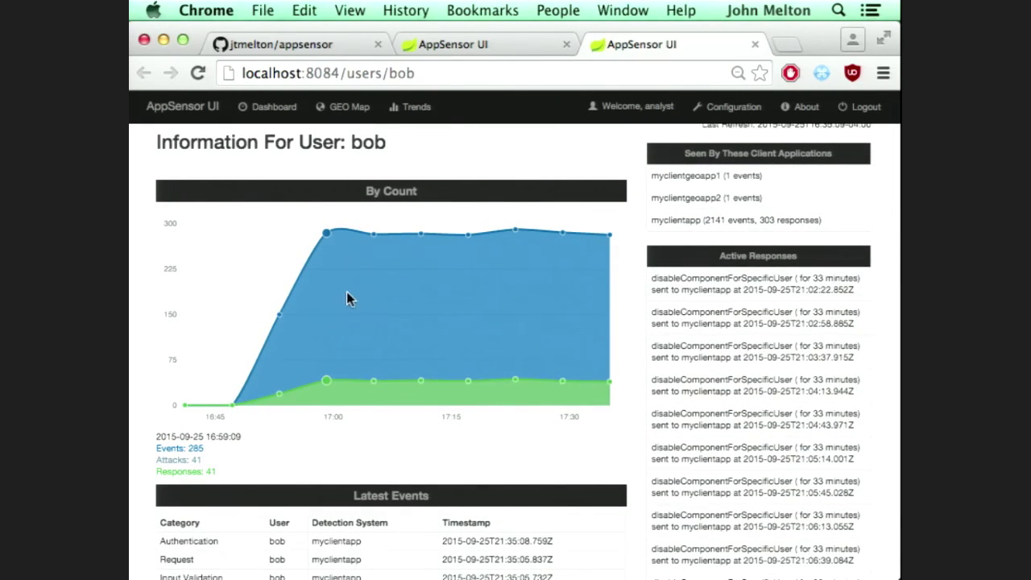
scroll(448, 518, "down", 2)
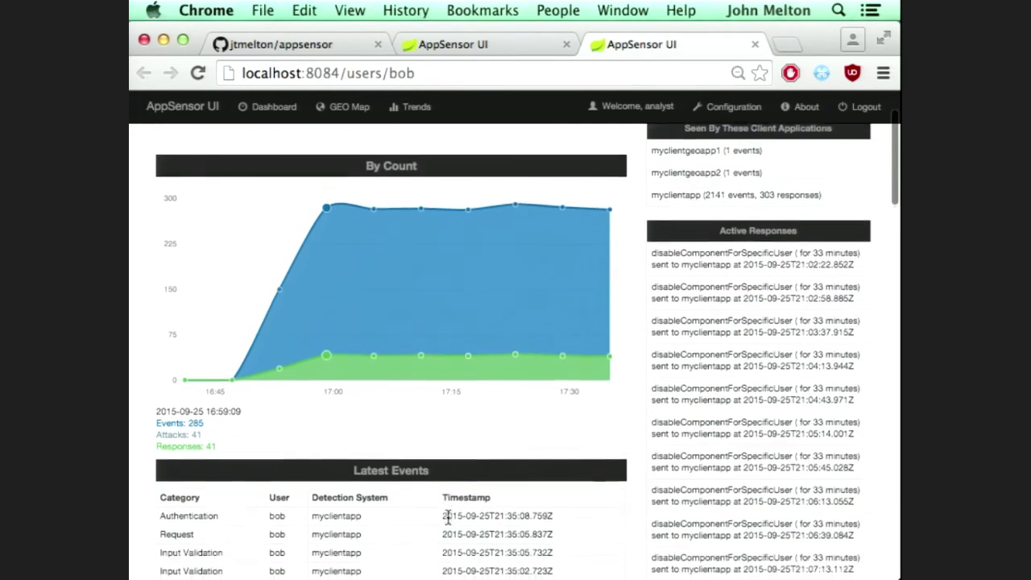
scroll(448, 518, "down", 5)
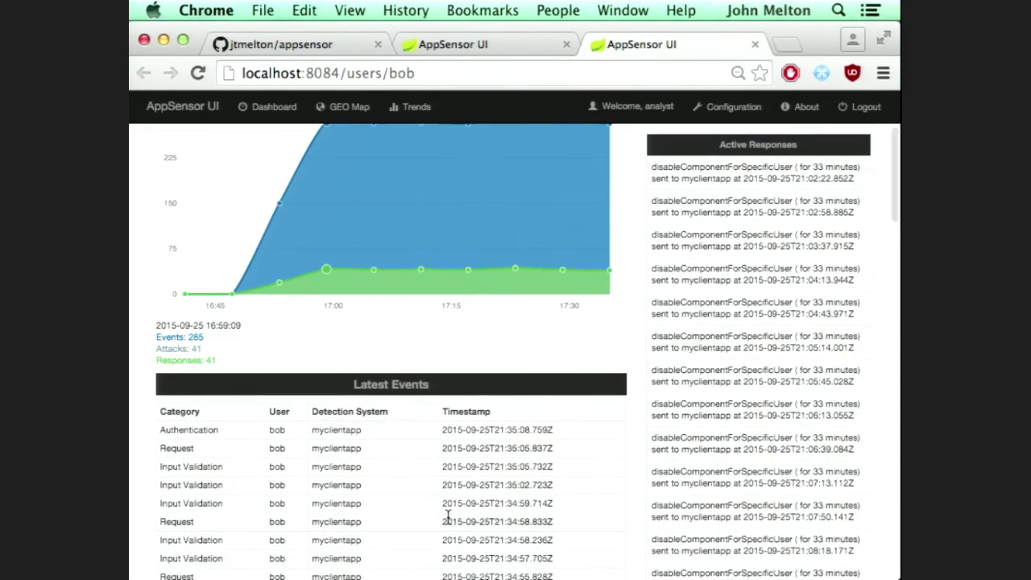
scroll(448, 516, "down", 2)
scroll(449, 522, "up", 5)
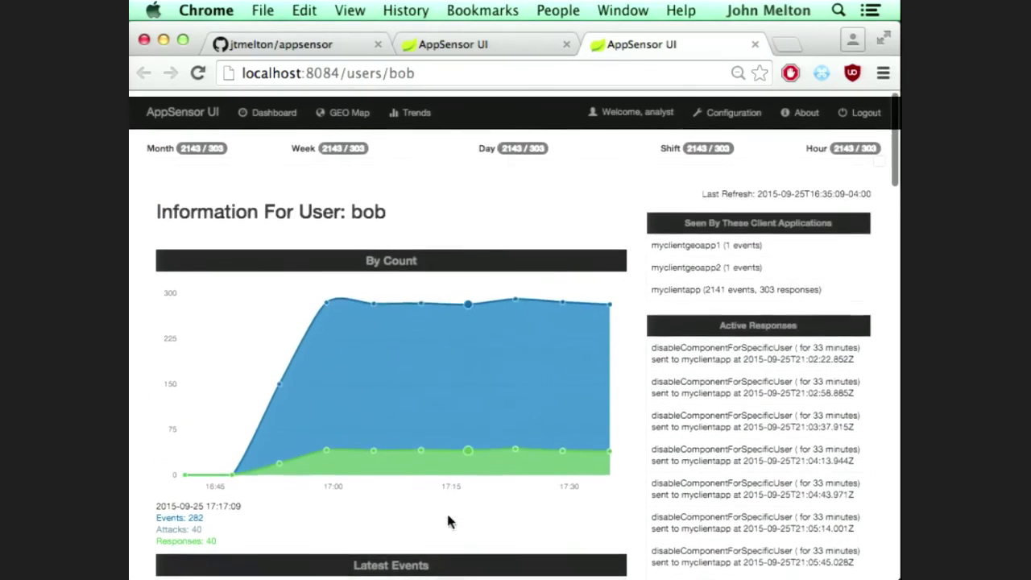
Step: Back on the dashboard, expand then collapse Input Validation and scroll through its chart and Activity Log
left_click(529, 45)
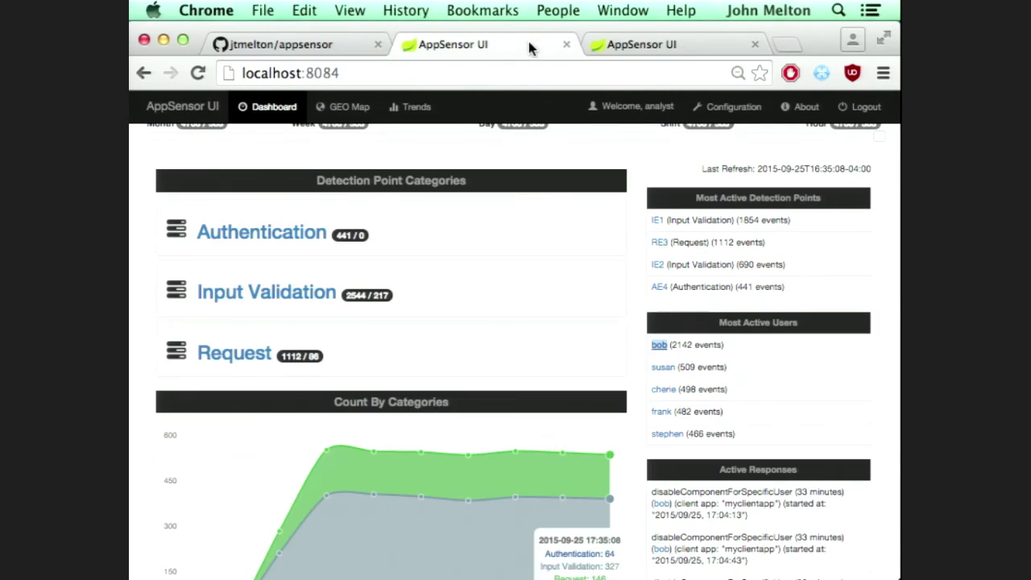
left_click(288, 299)
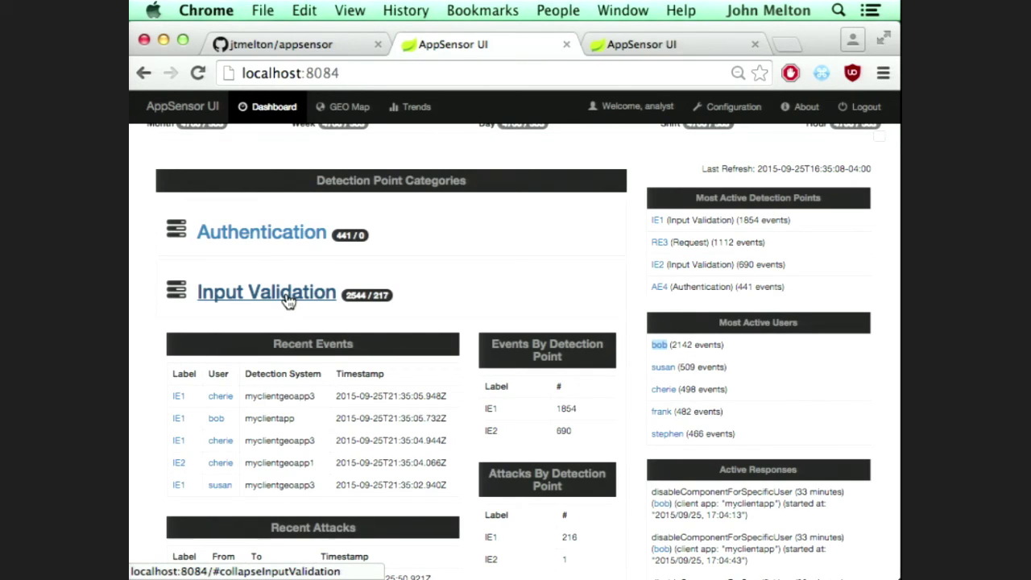
left_click(288, 298)
scroll(329, 411, "down", 3)
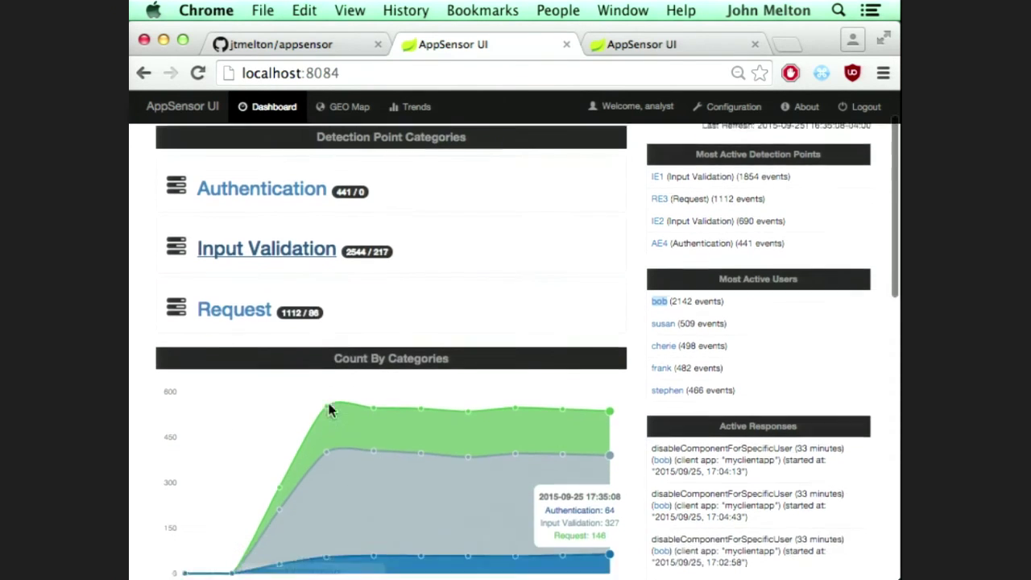
scroll(465, 467, "down", 5)
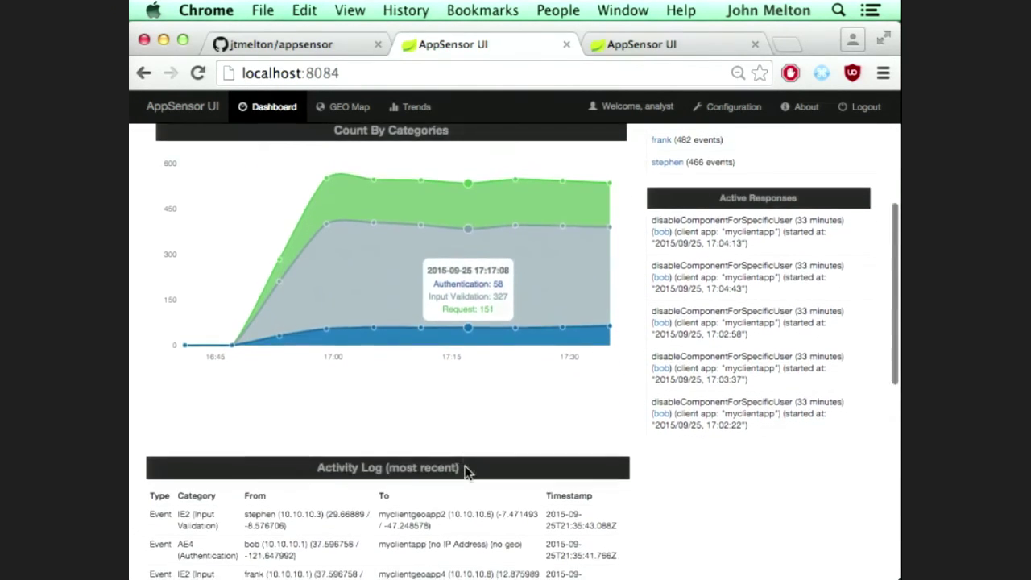
scroll(465, 474, "down", 1)
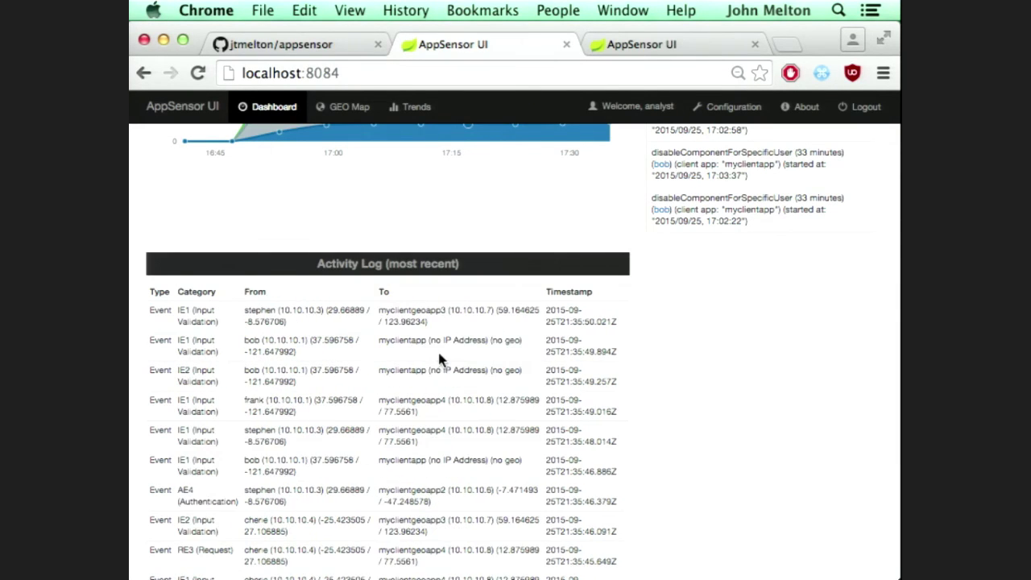
scroll(435, 274, "up", 10)
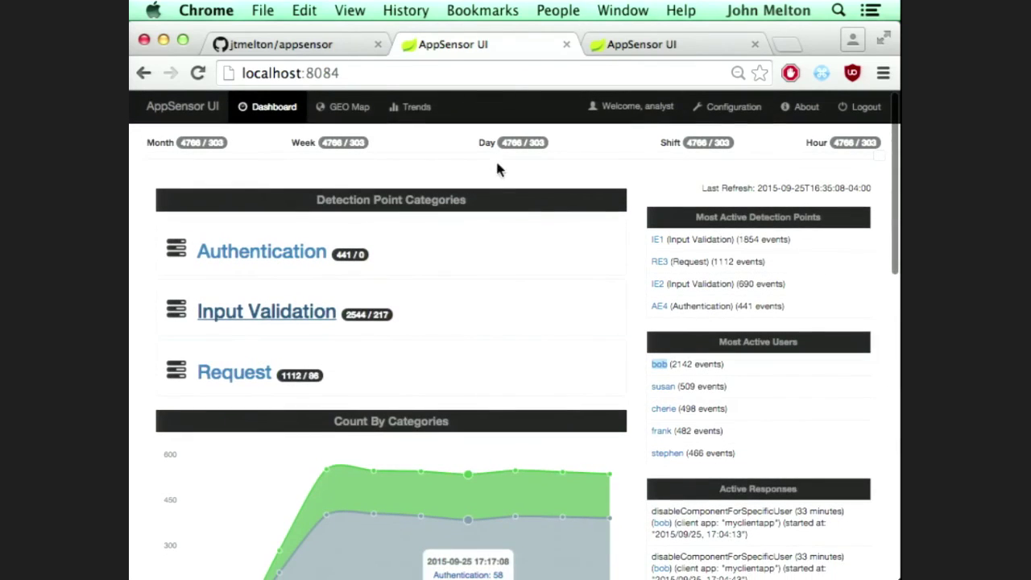
Step: Review the Trends counters, then scroll the Configuration Viewer's geolocation and client application settings
left_click(416, 104)
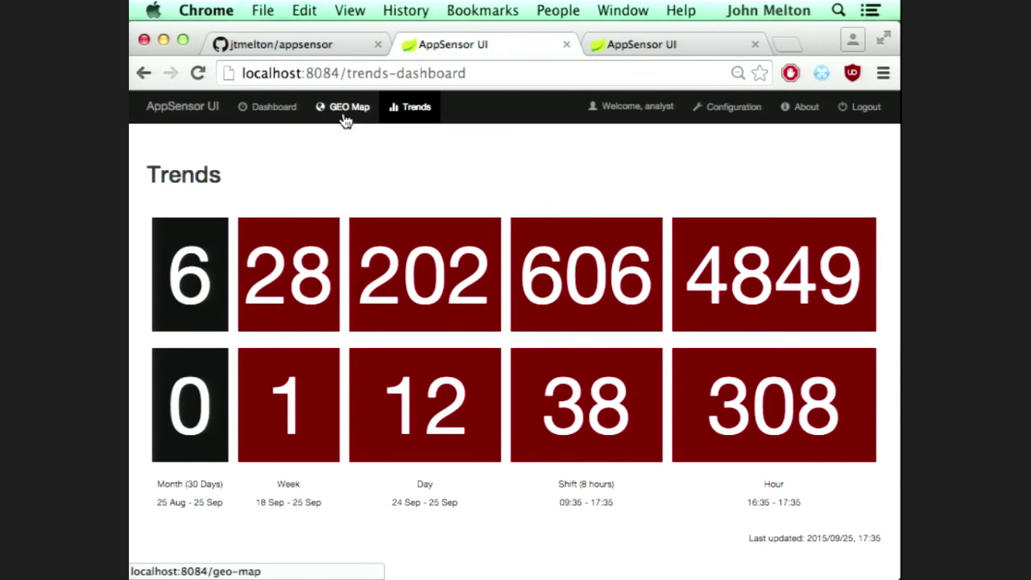
left_click(711, 106)
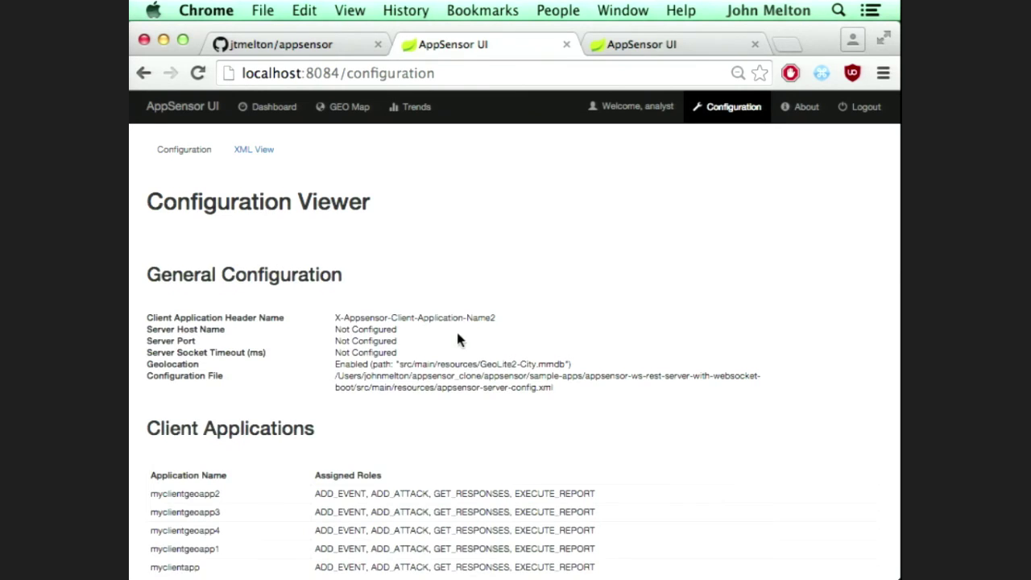
scroll(456, 330, "down", 2)
scroll(457, 339, "up", 1)
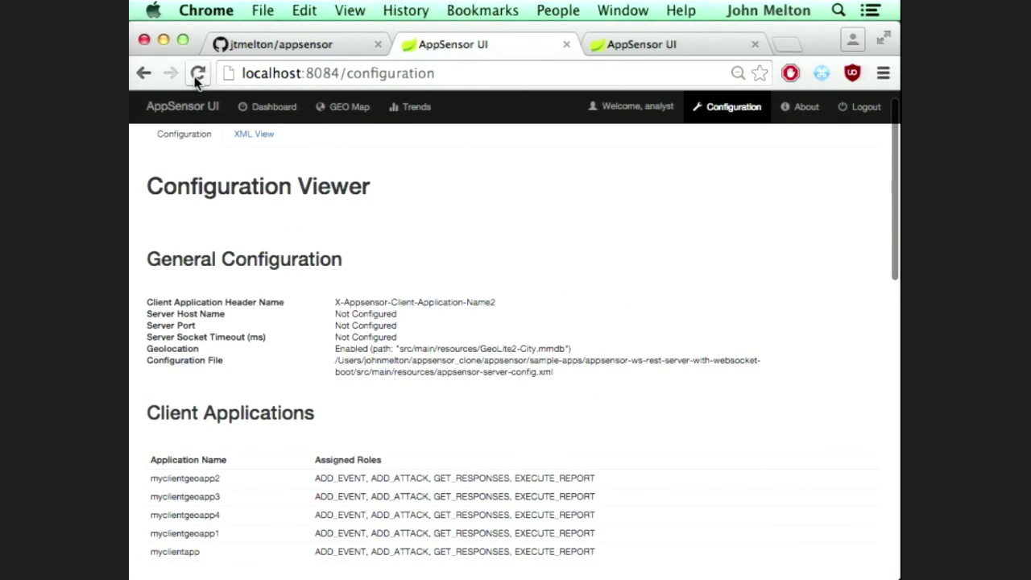
left_click(256, 134)
scroll(396, 418, "down", 2)
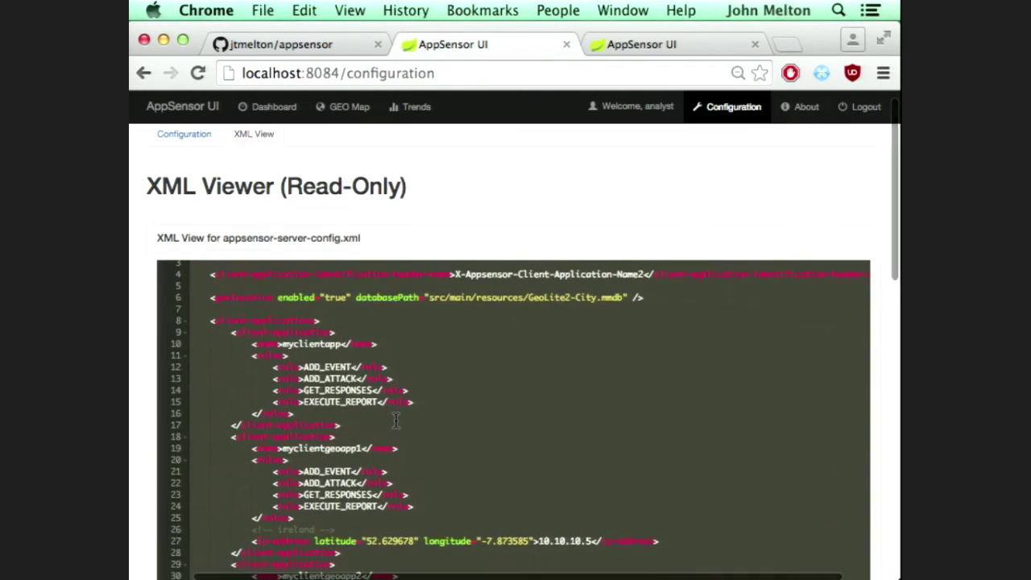
scroll(396, 418, "up", 2)
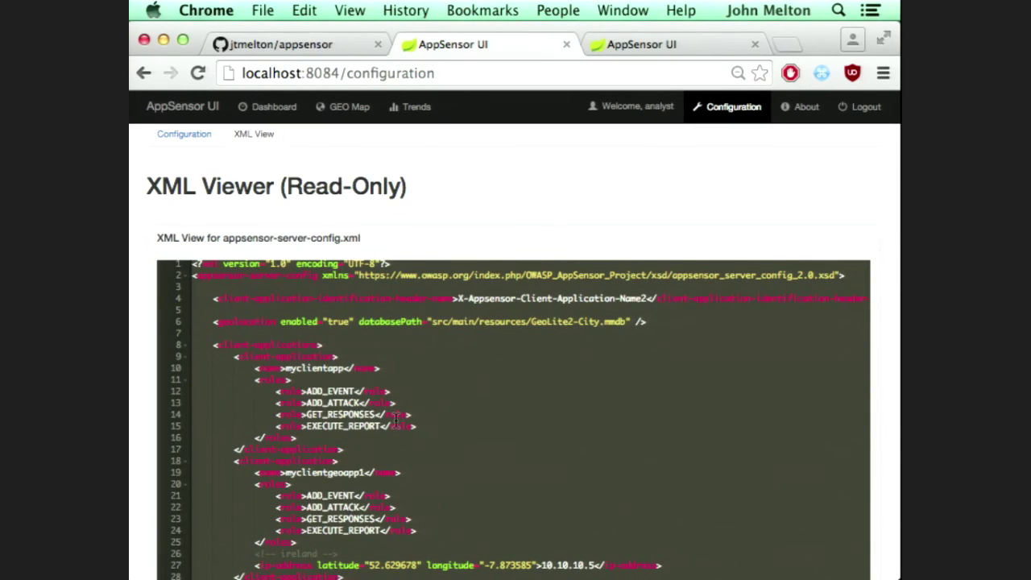
scroll(438, 539, "down", 5)
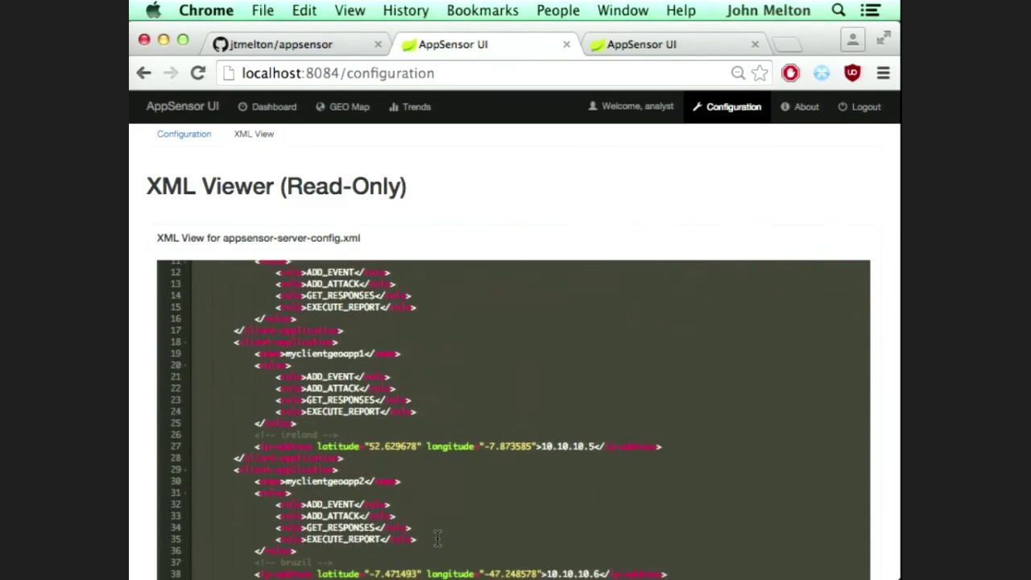
scroll(438, 538, "down", 3)
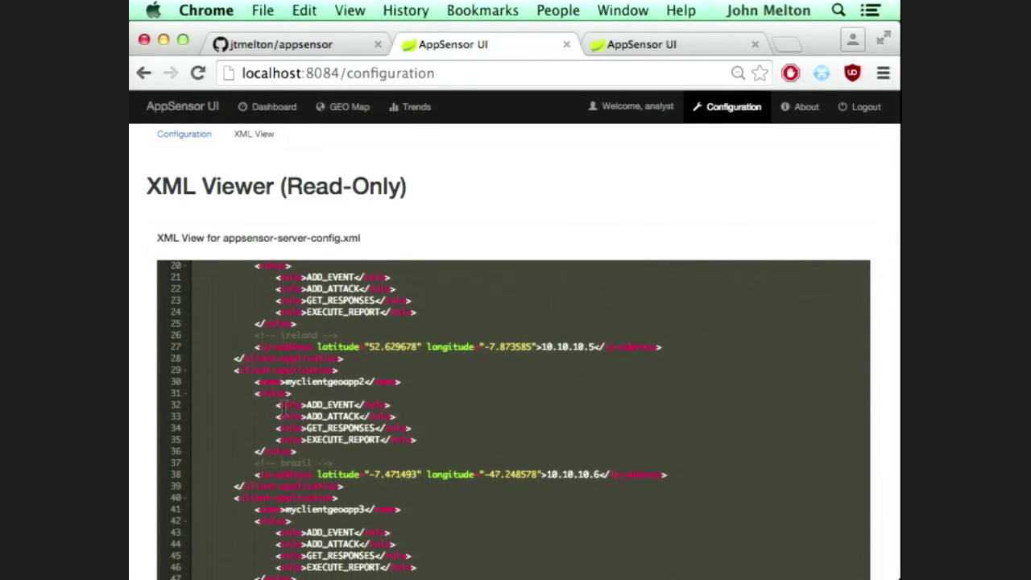
scroll(279, 408, "up", 2)
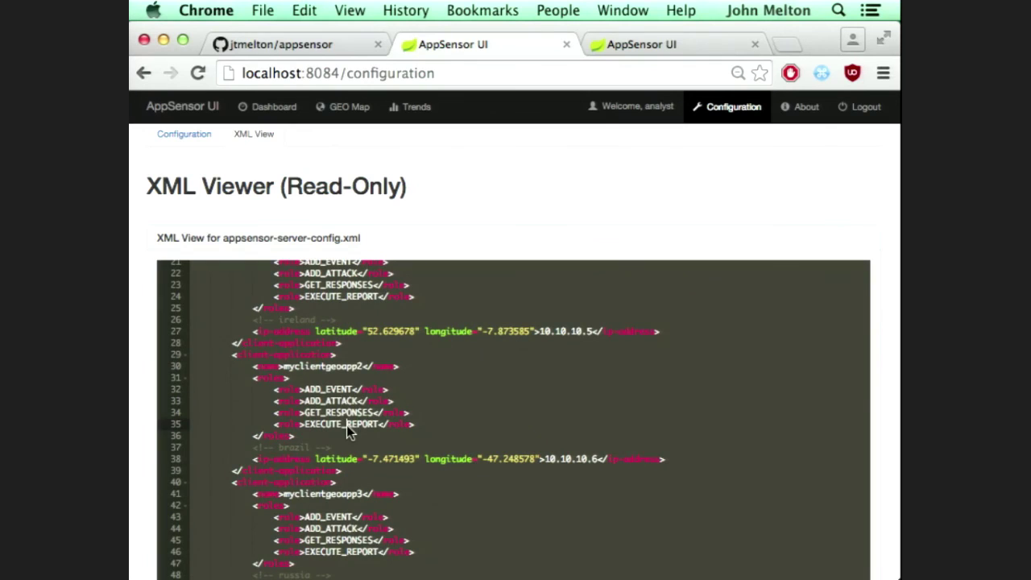
left_click(336, 401)
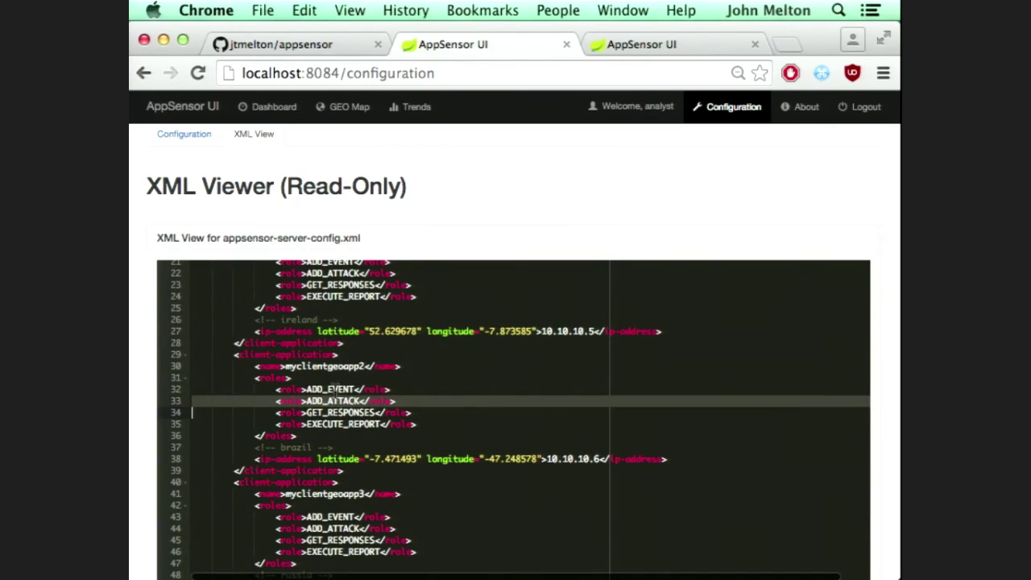
scroll(345, 476, "down", 3)
scroll(344, 472, "down", 15)
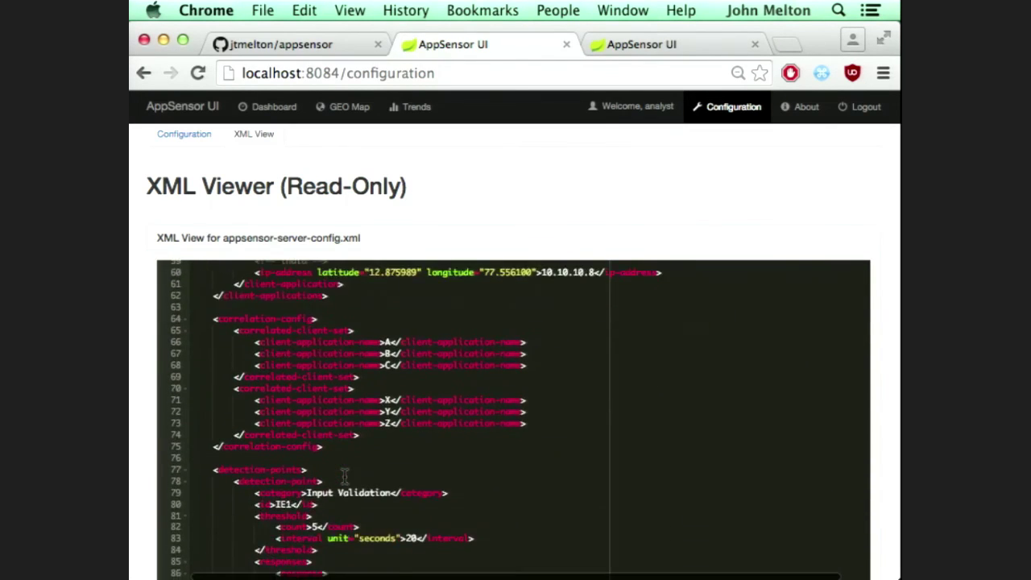
scroll(345, 475, "down", 1)
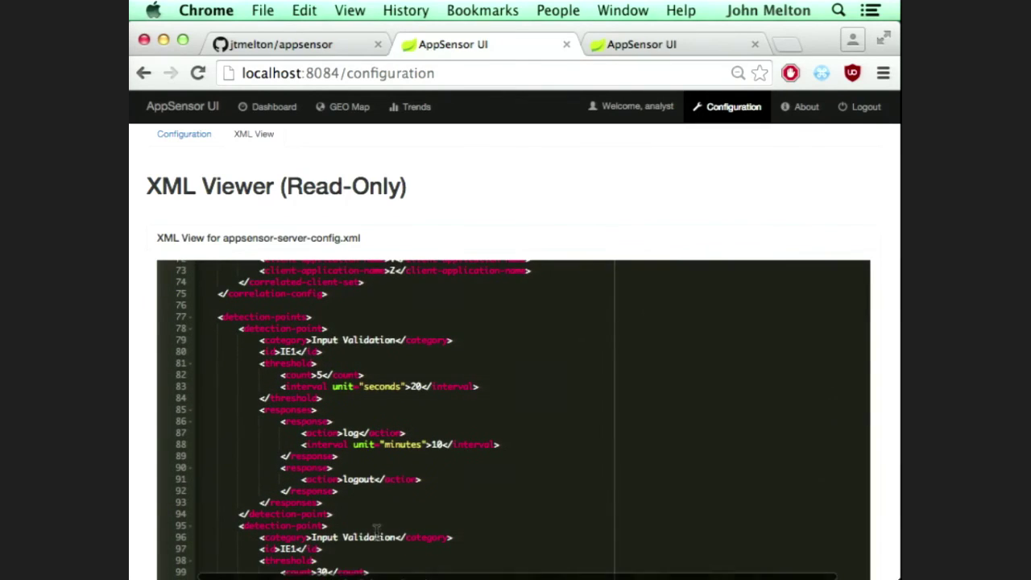
left_click(354, 516)
left_click_drag(354, 519, 233, 329)
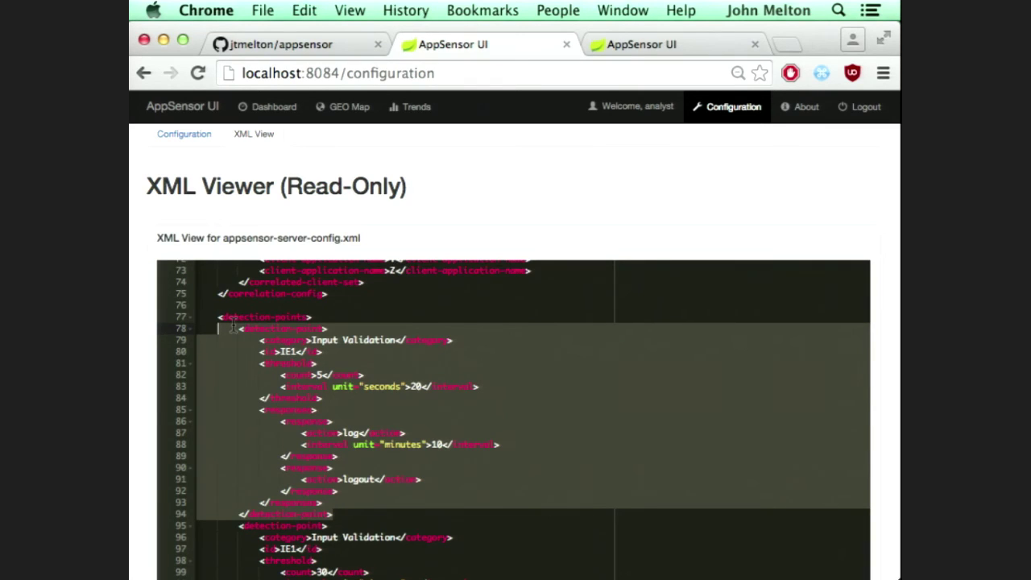
scroll(231, 233, "up", 1)
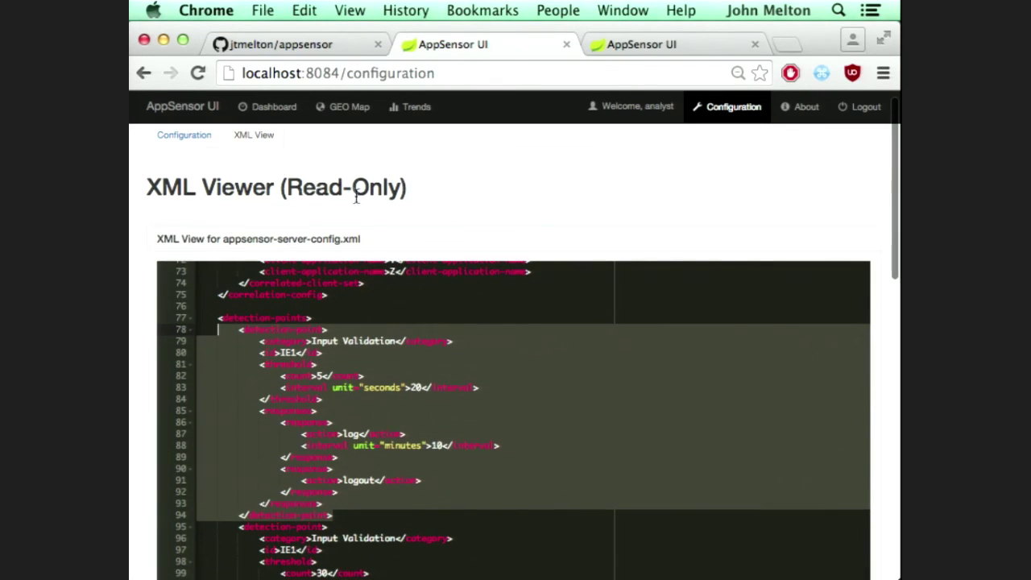
left_click(207, 145)
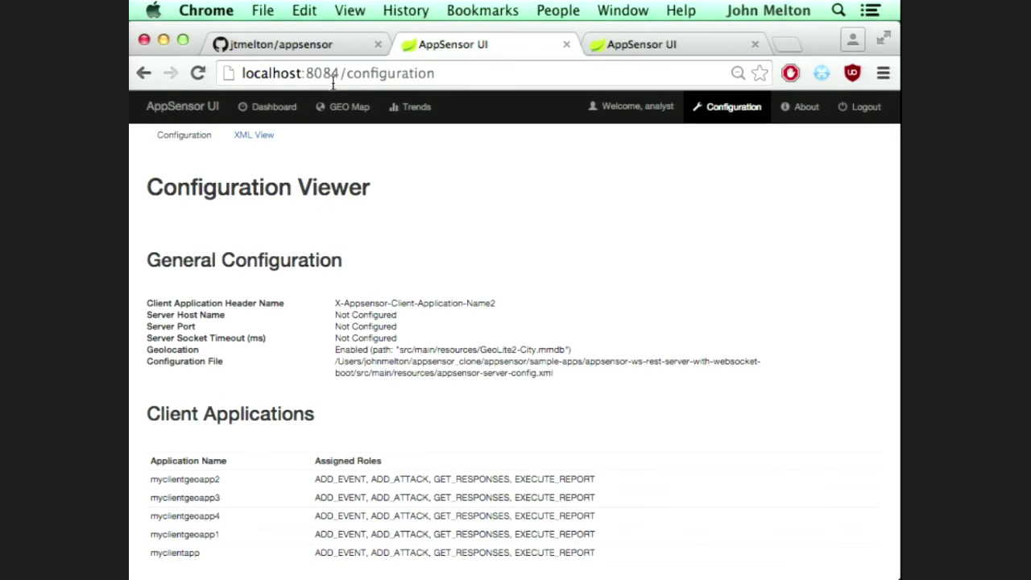
Step: Watch the live GEO map of arcs from users to client apps, then return to the Dashboard
left_click(340, 111)
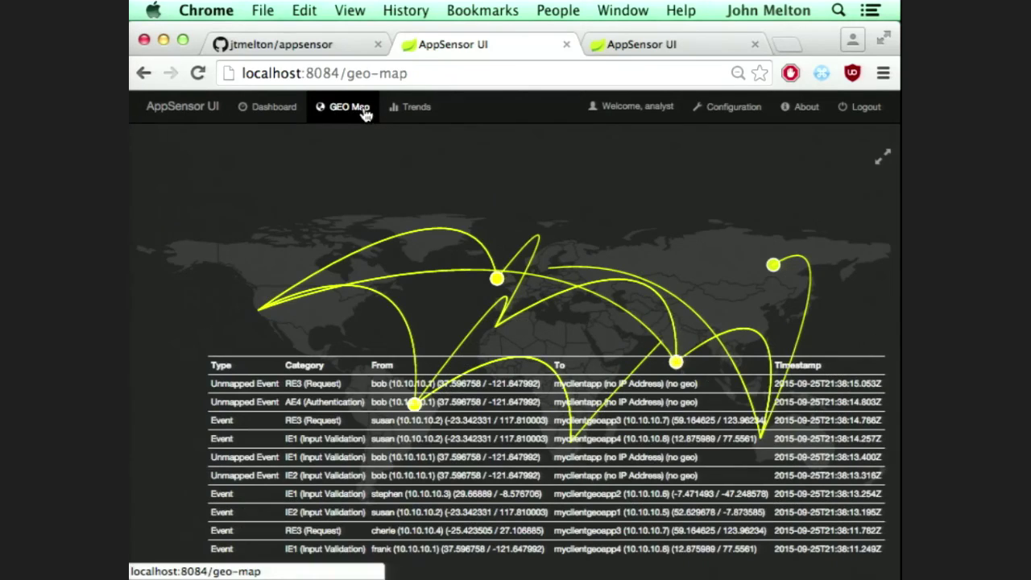
left_click(274, 107)
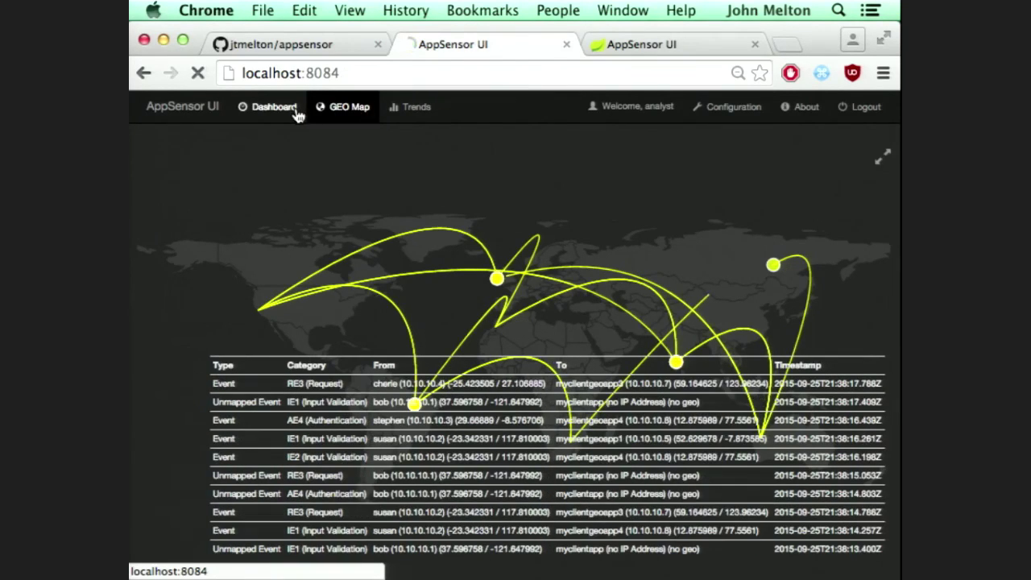